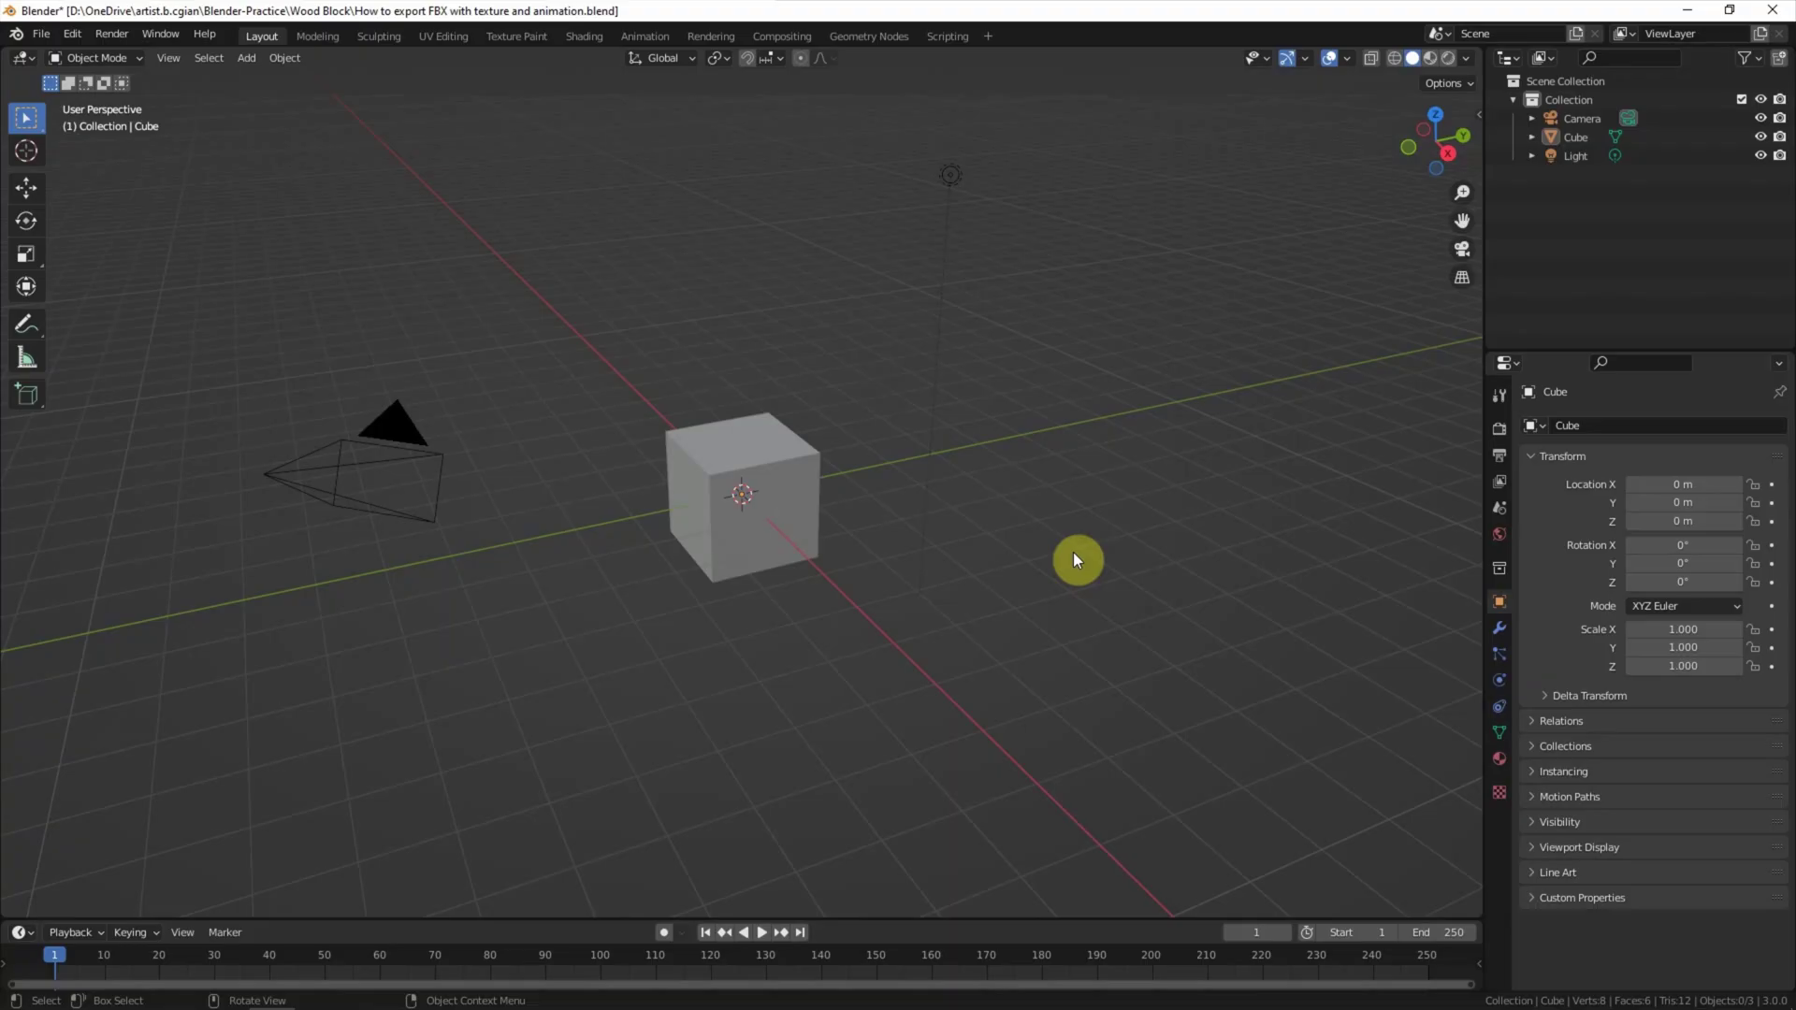
# Select the default cube and switch the viewport shading to Material Preview
pyautogui.click(782, 496)
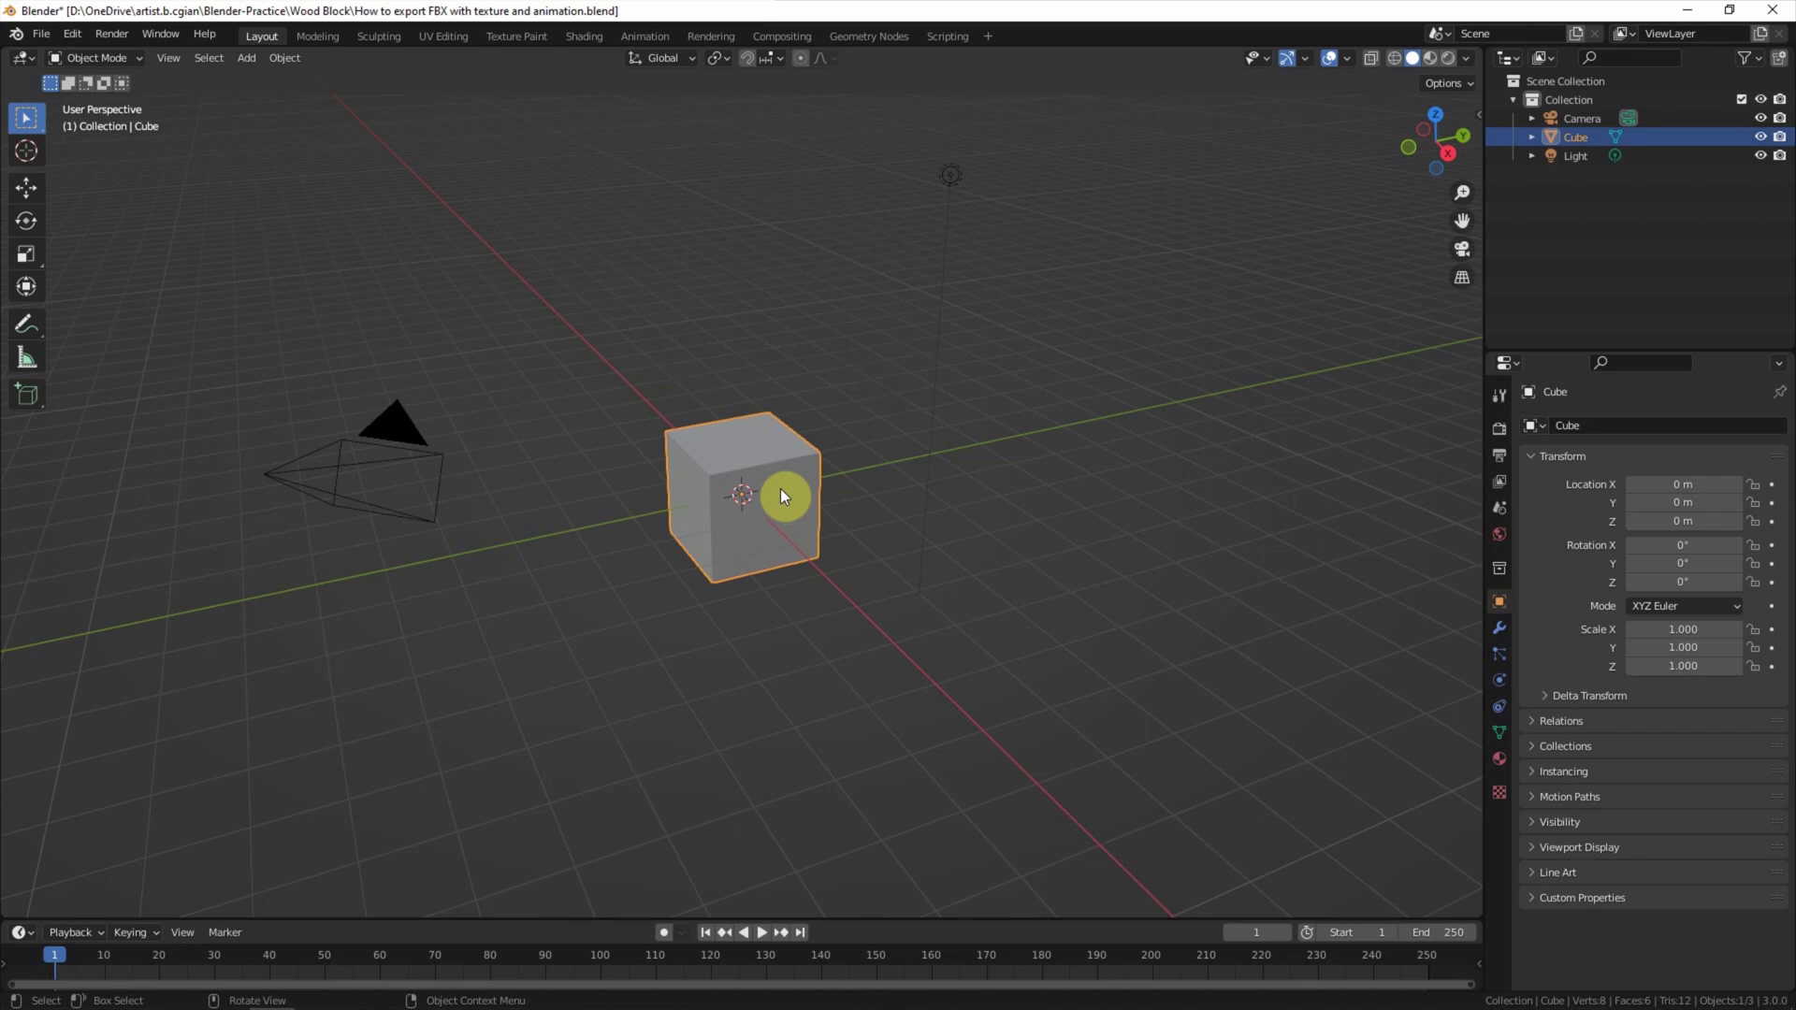
pyautogui.scroll(5, 782, 494)
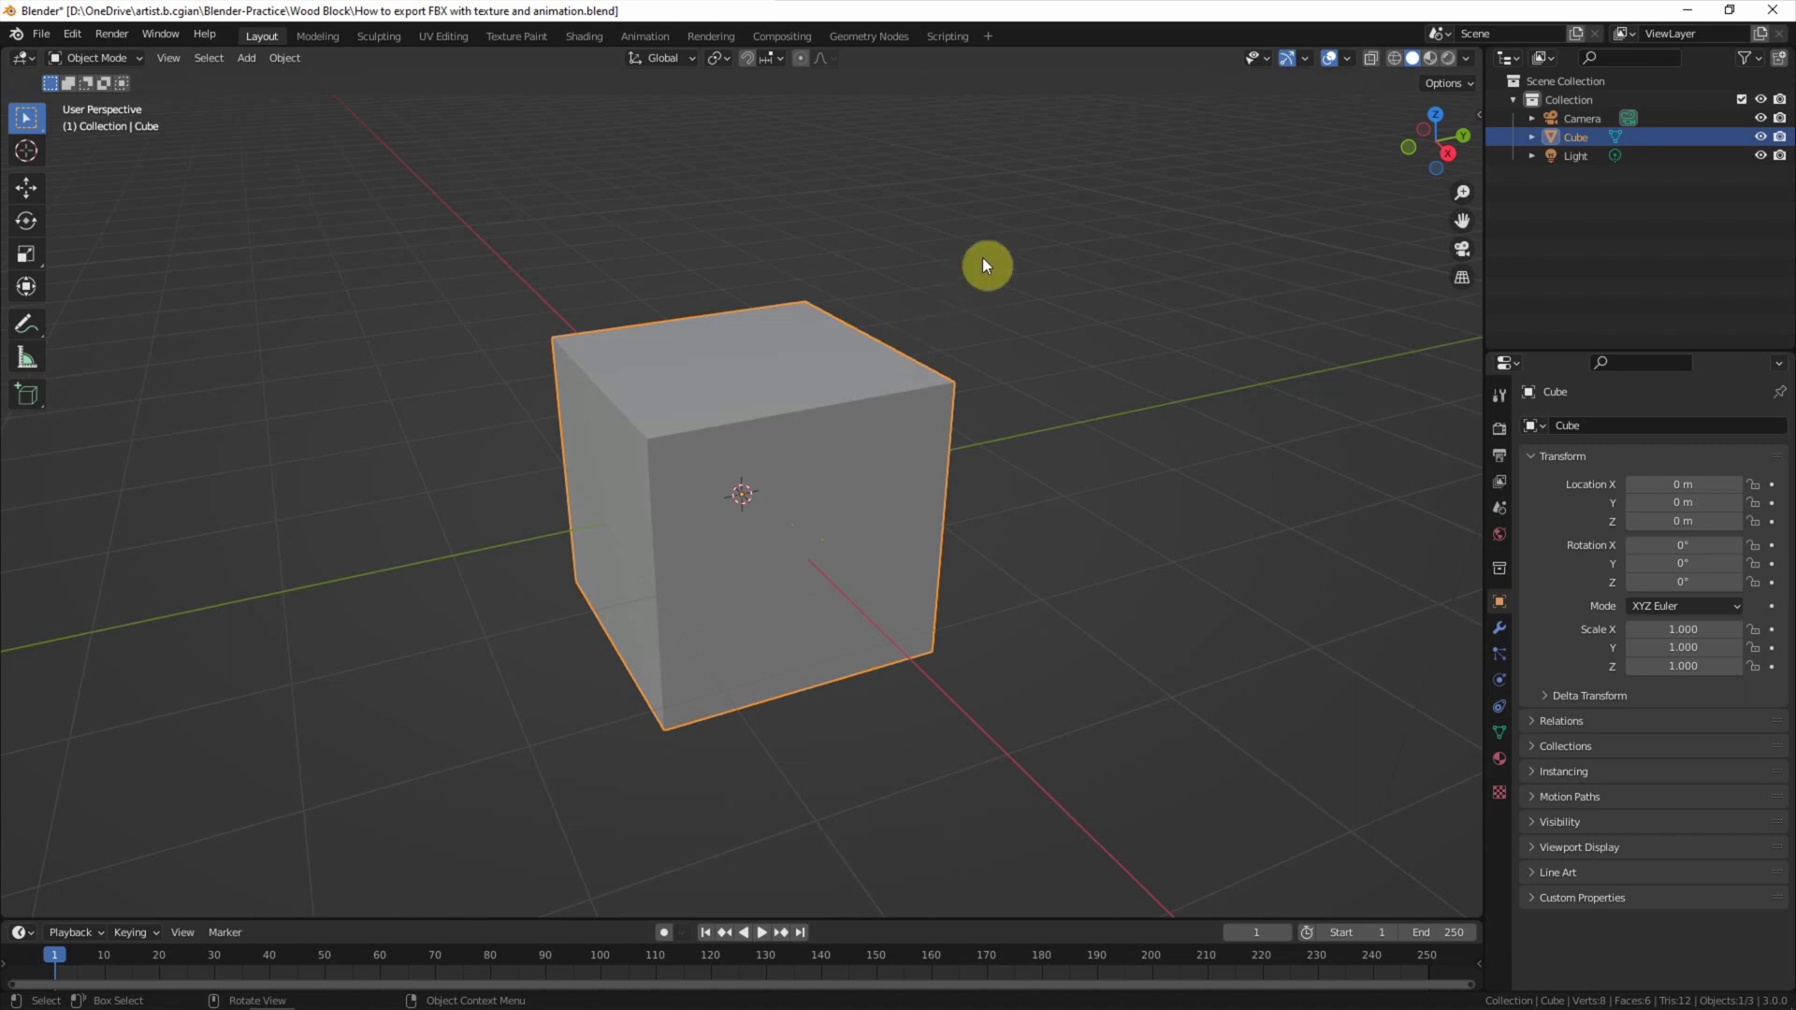
pyautogui.click(1428, 58)
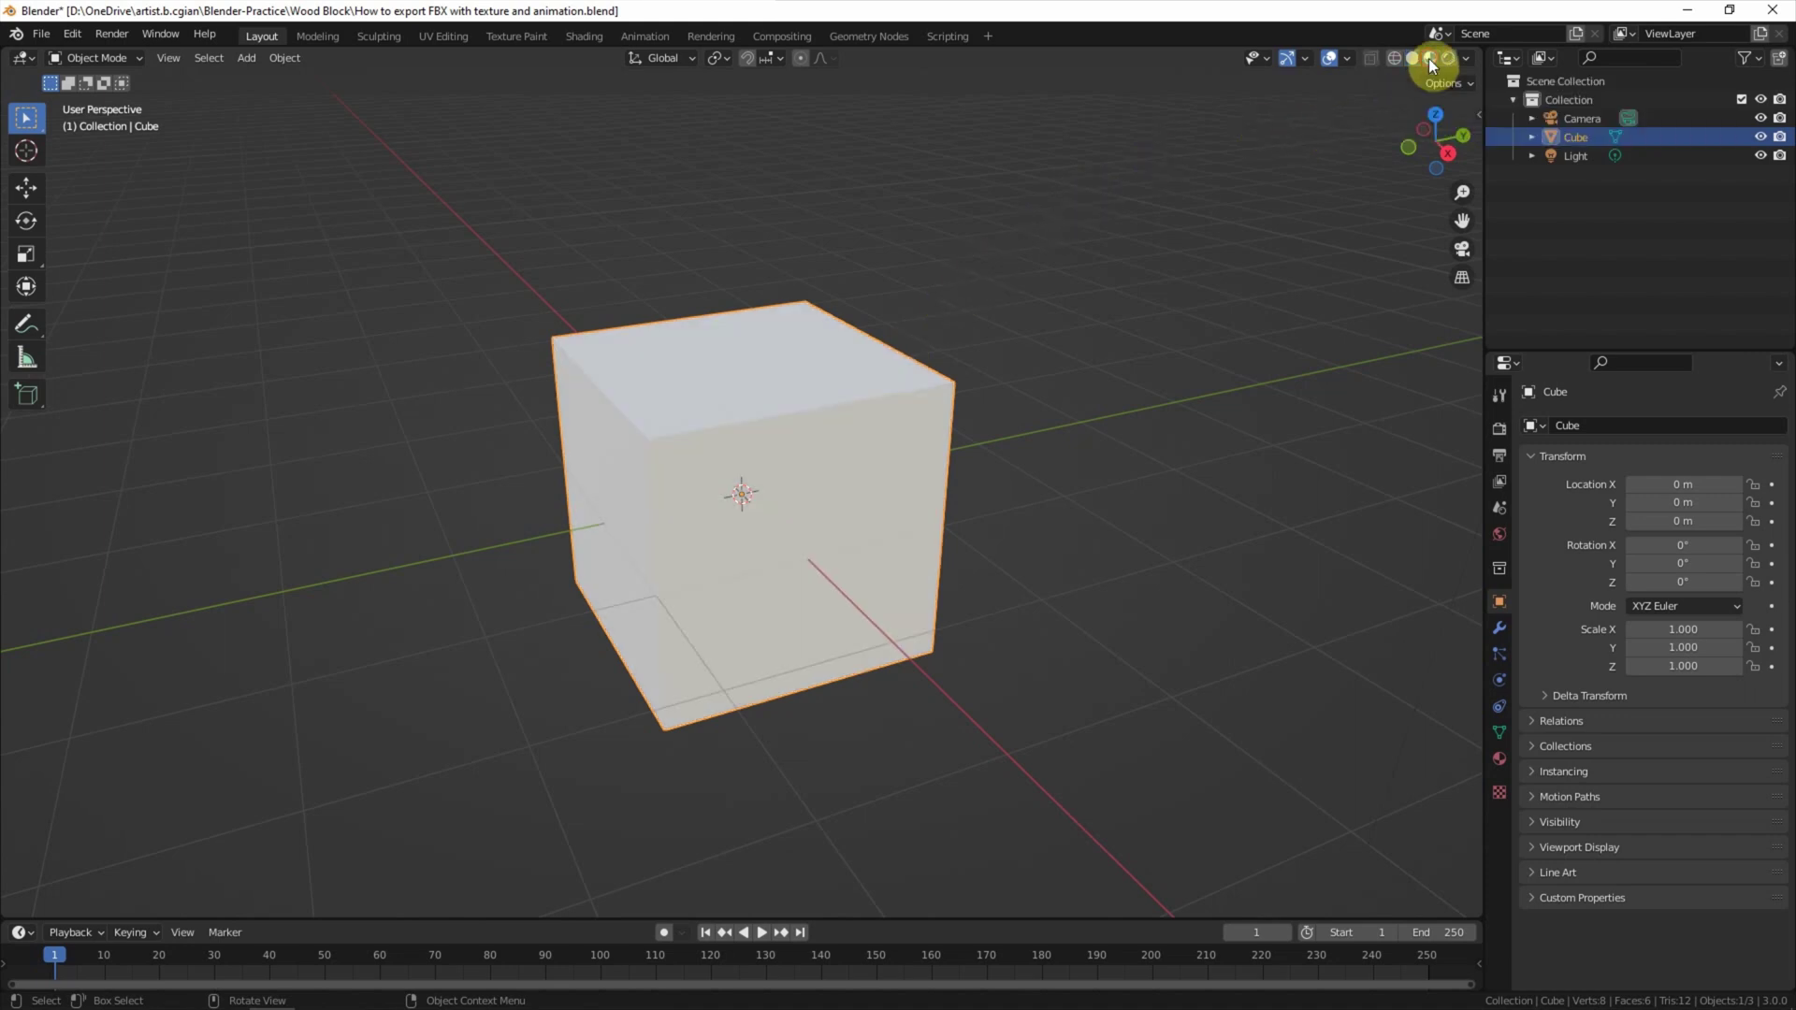
# Split the 3D viewport into two side-by-side areas and make one a Shader Editor with its sidebar hidden
pyautogui.moveTo(6, 53); pyautogui.dragTo(746, 192)
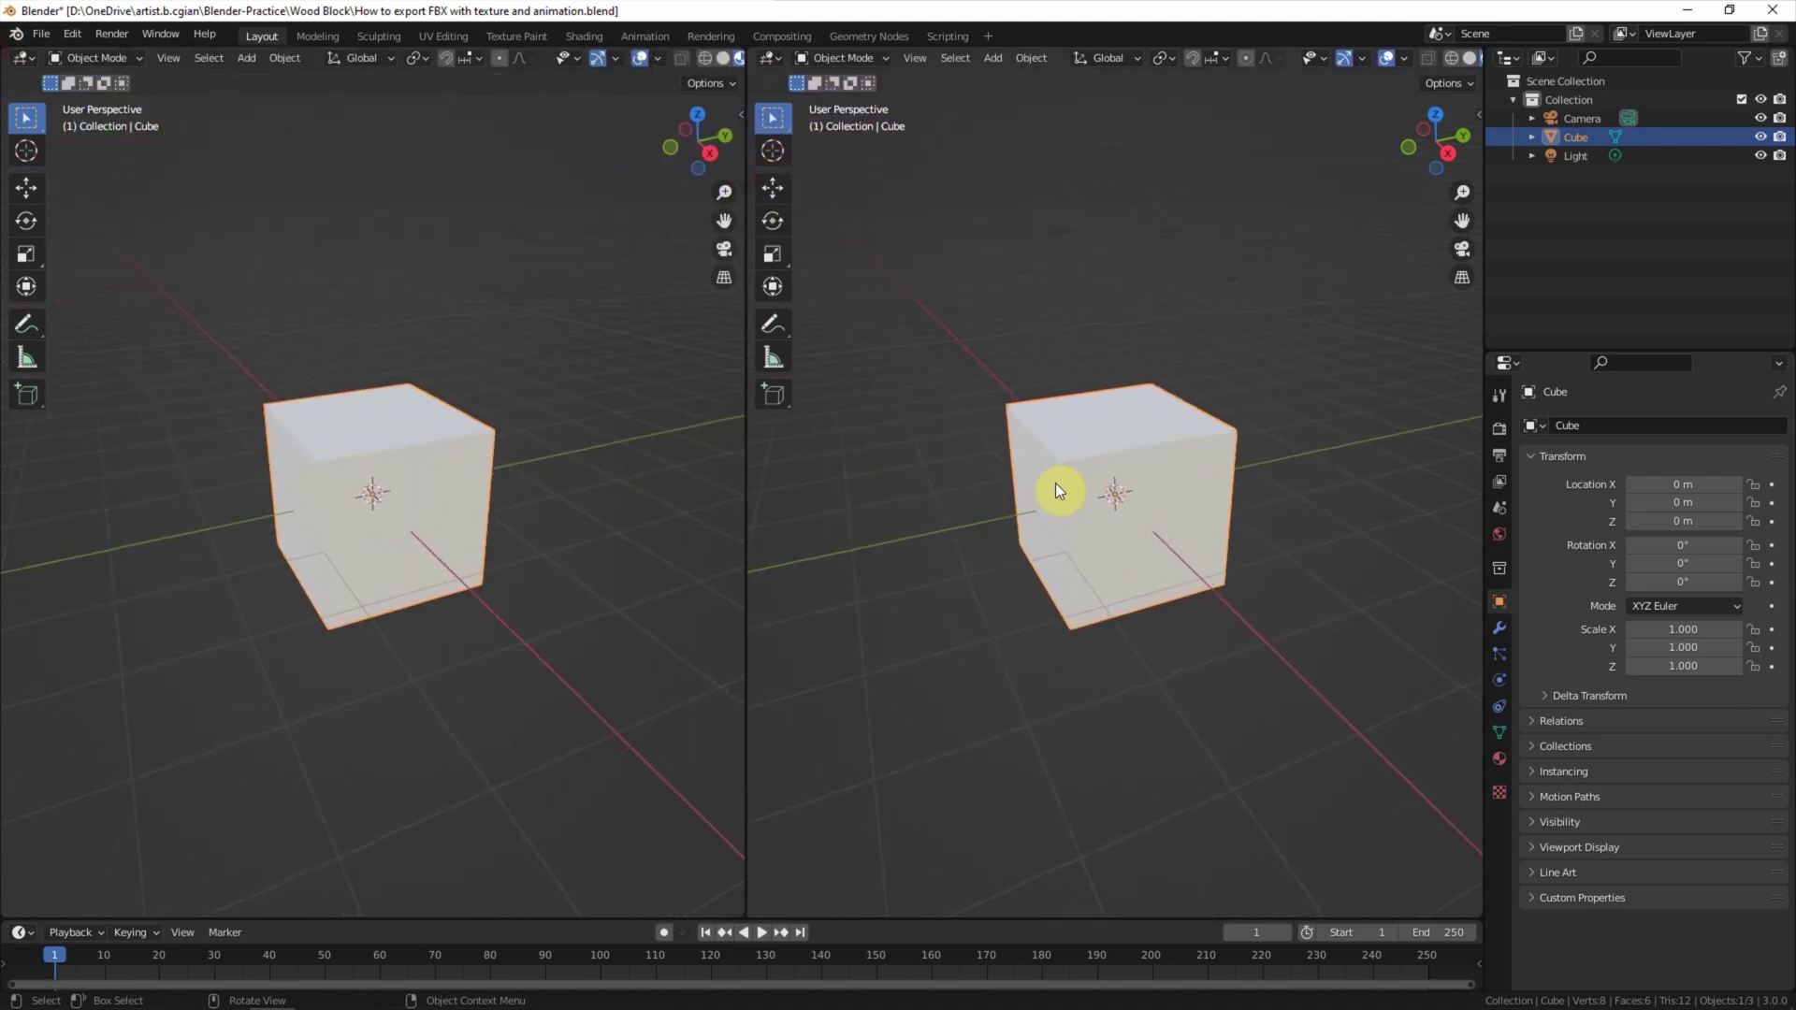
pyautogui.scroll(4, 1055, 482)
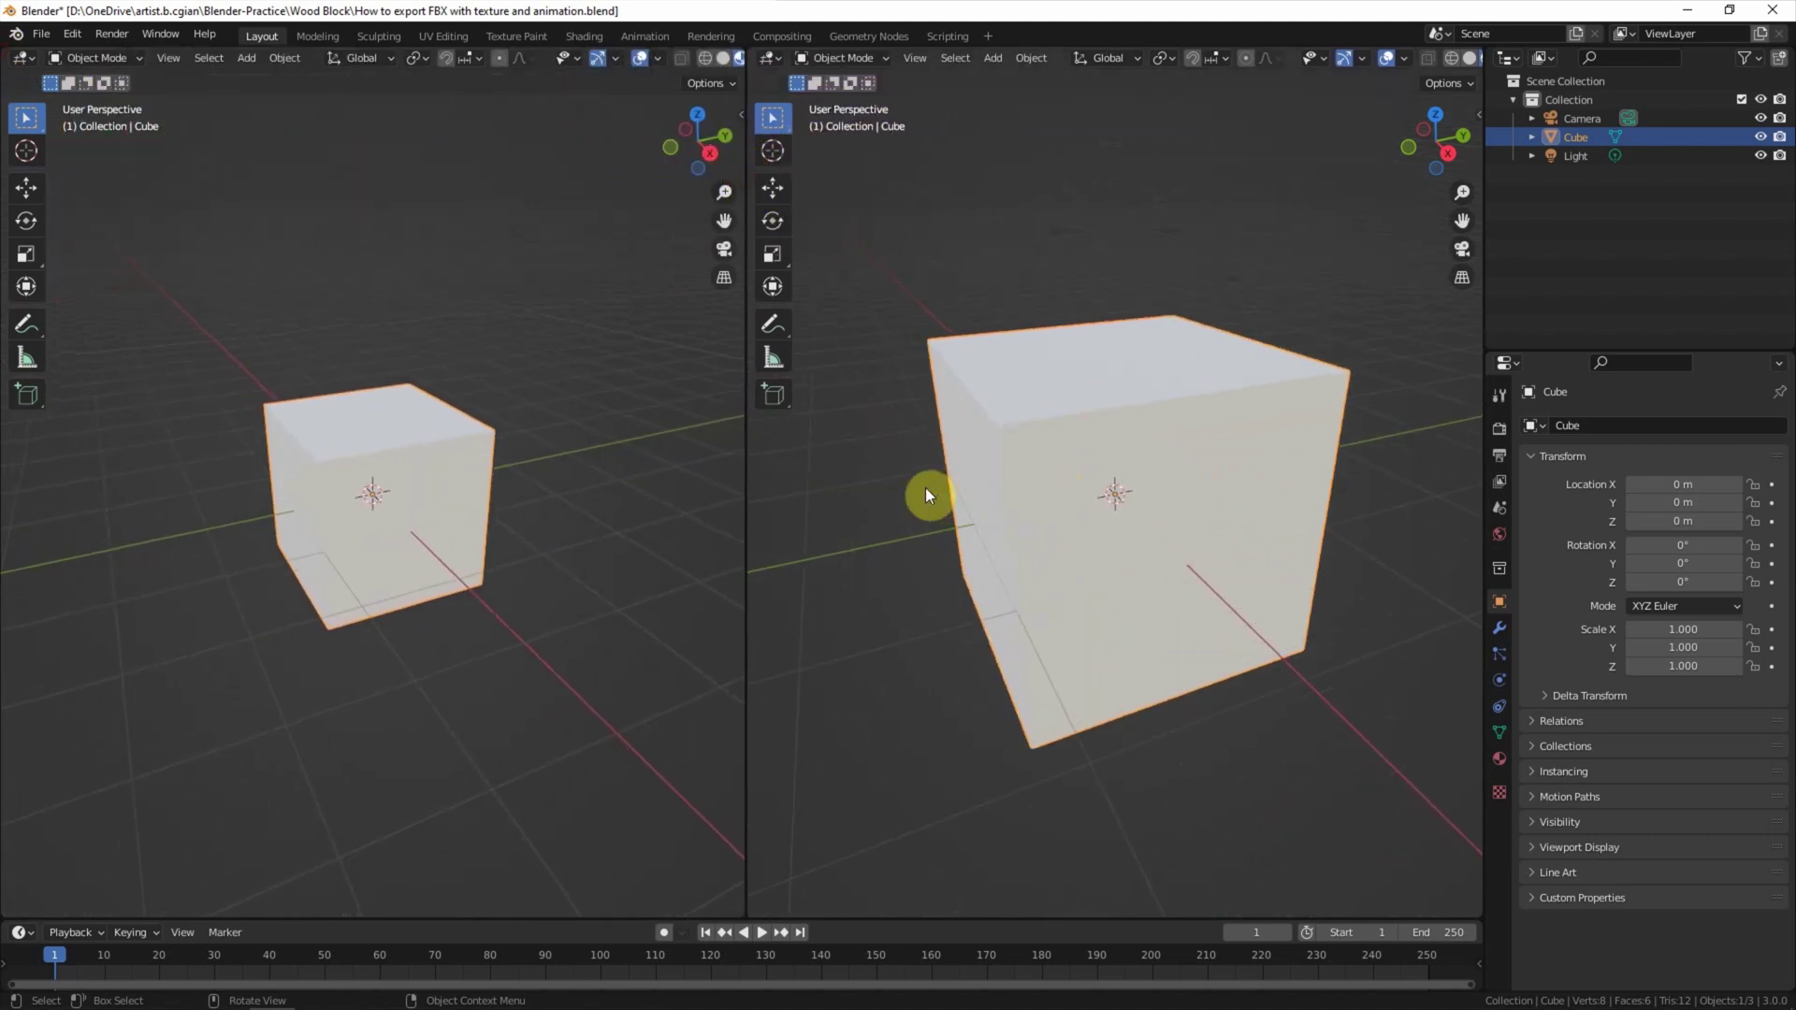
pyautogui.click(24, 58)
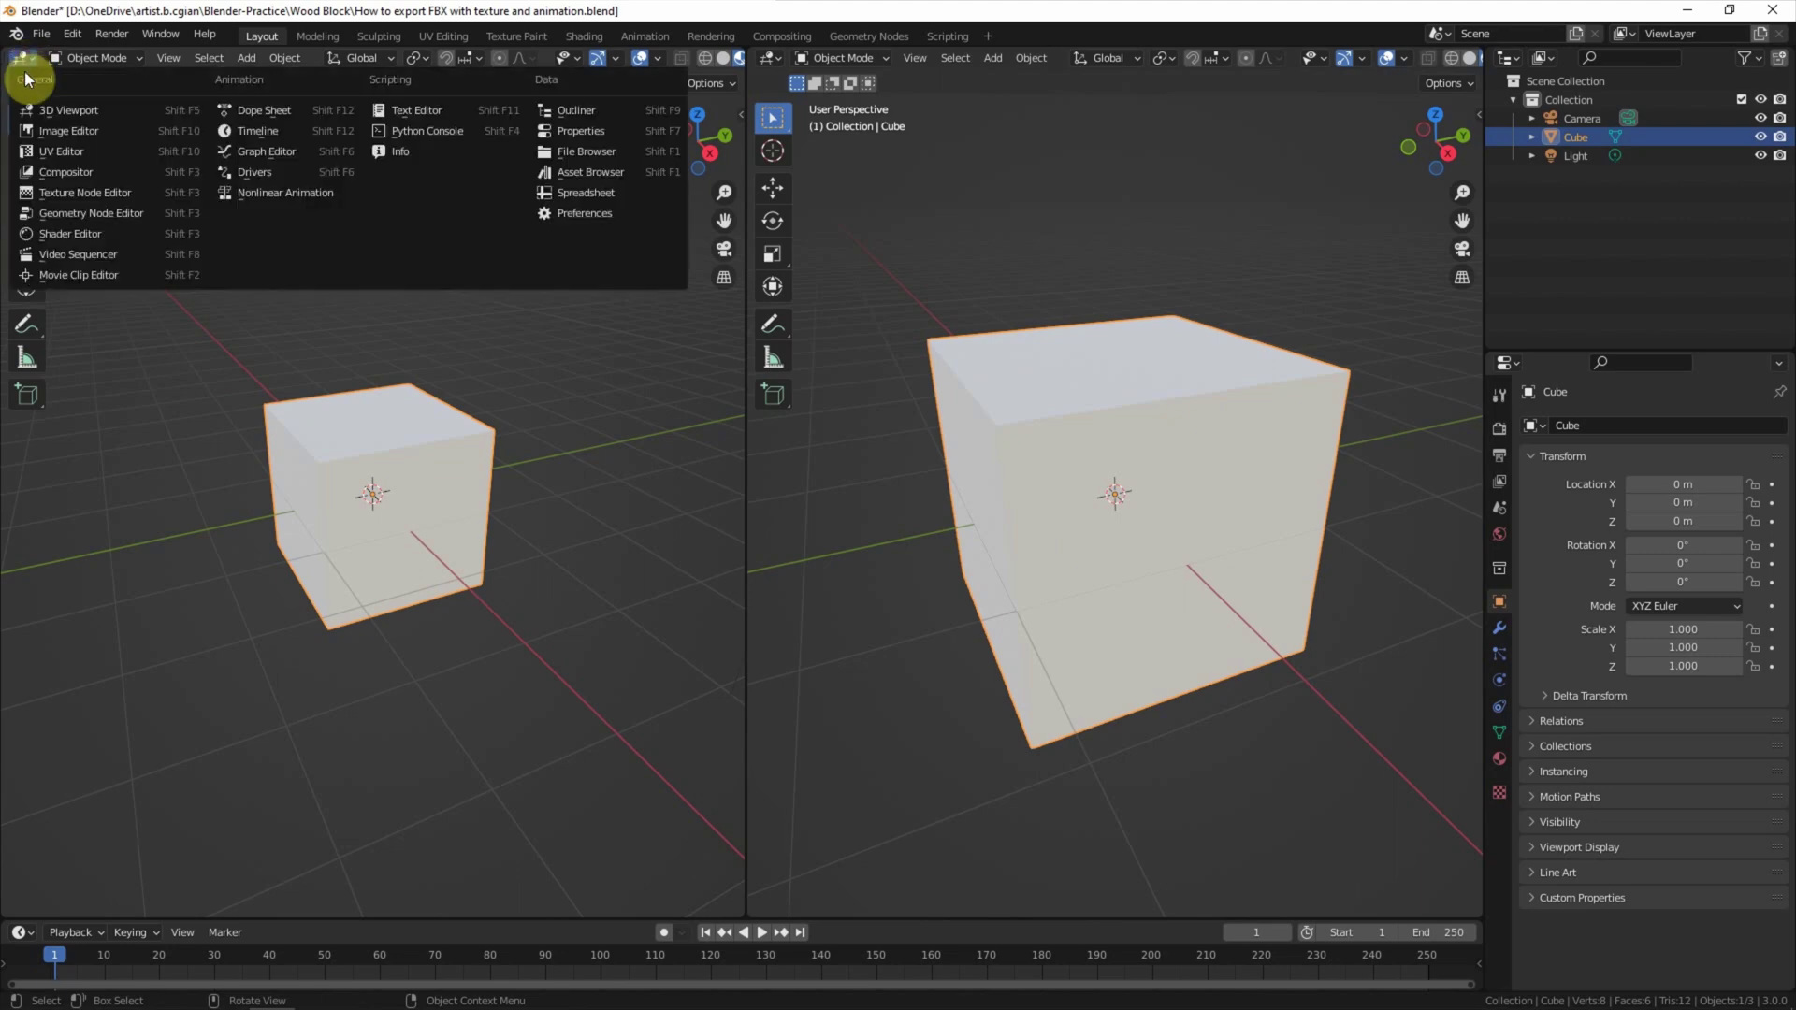
pyautogui.click(82, 234)
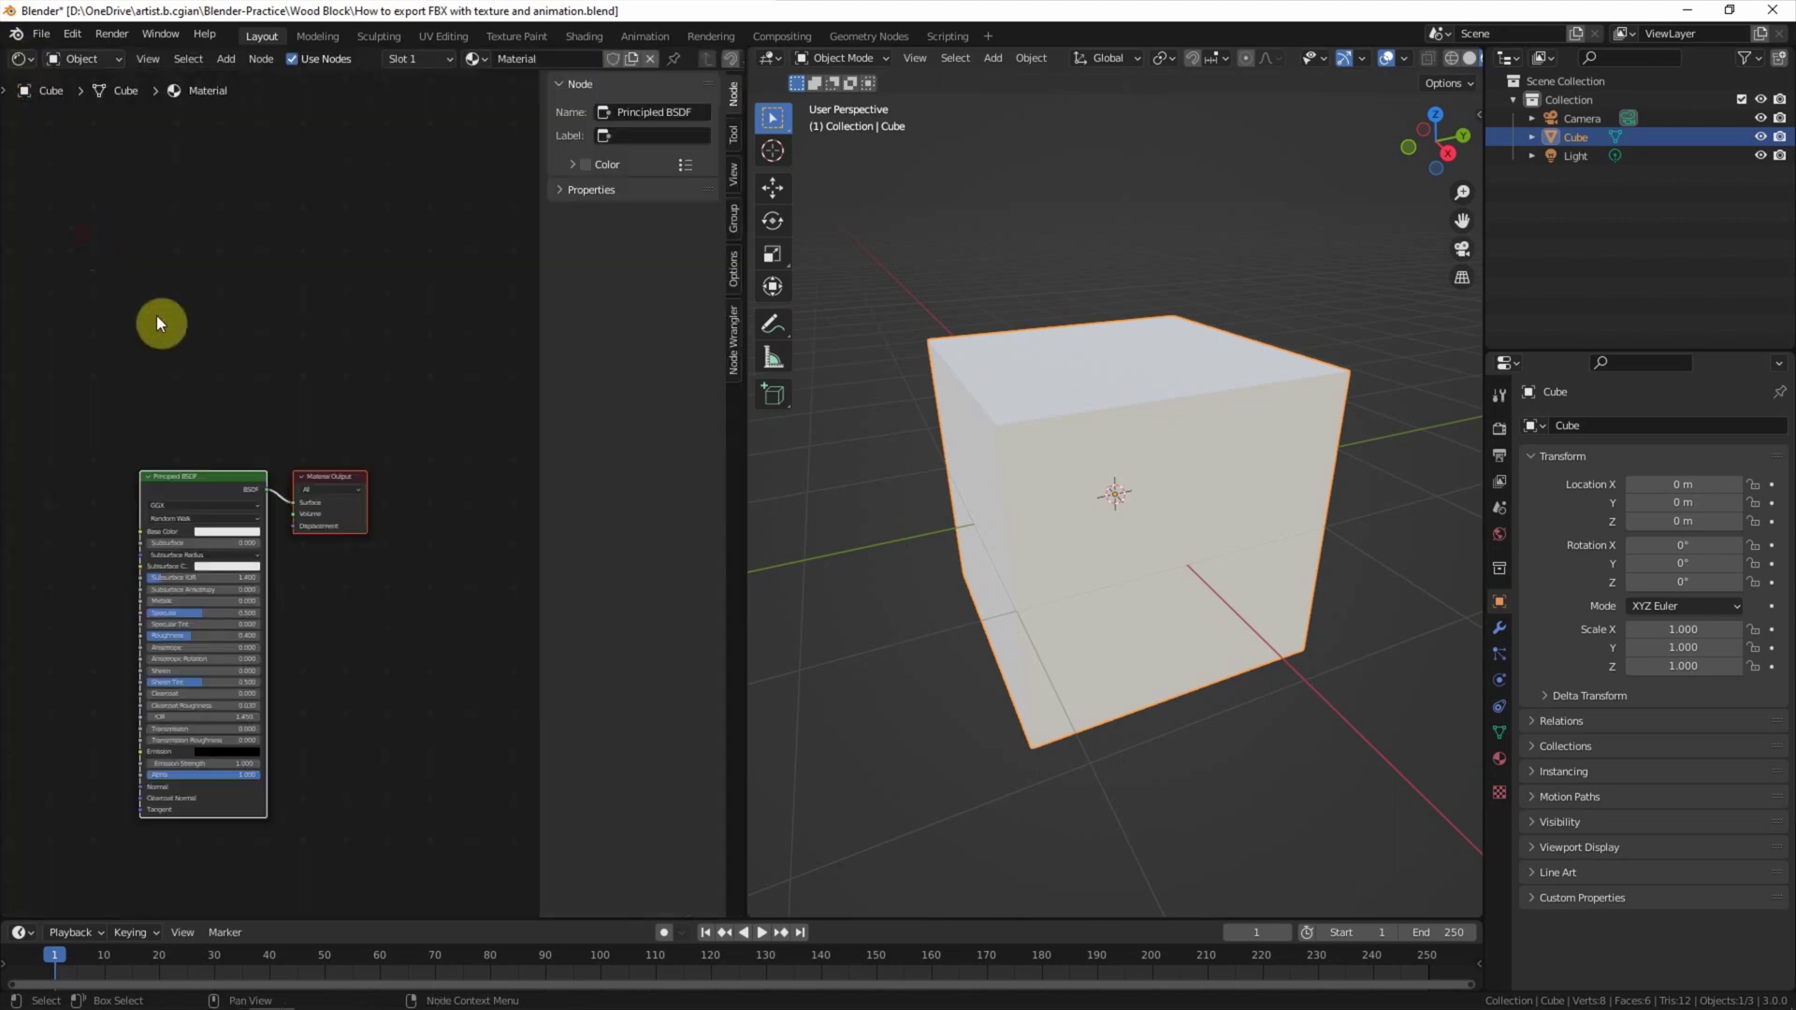
pyautogui.moveTo(539, 374); pyautogui.dragTo(729, 394)
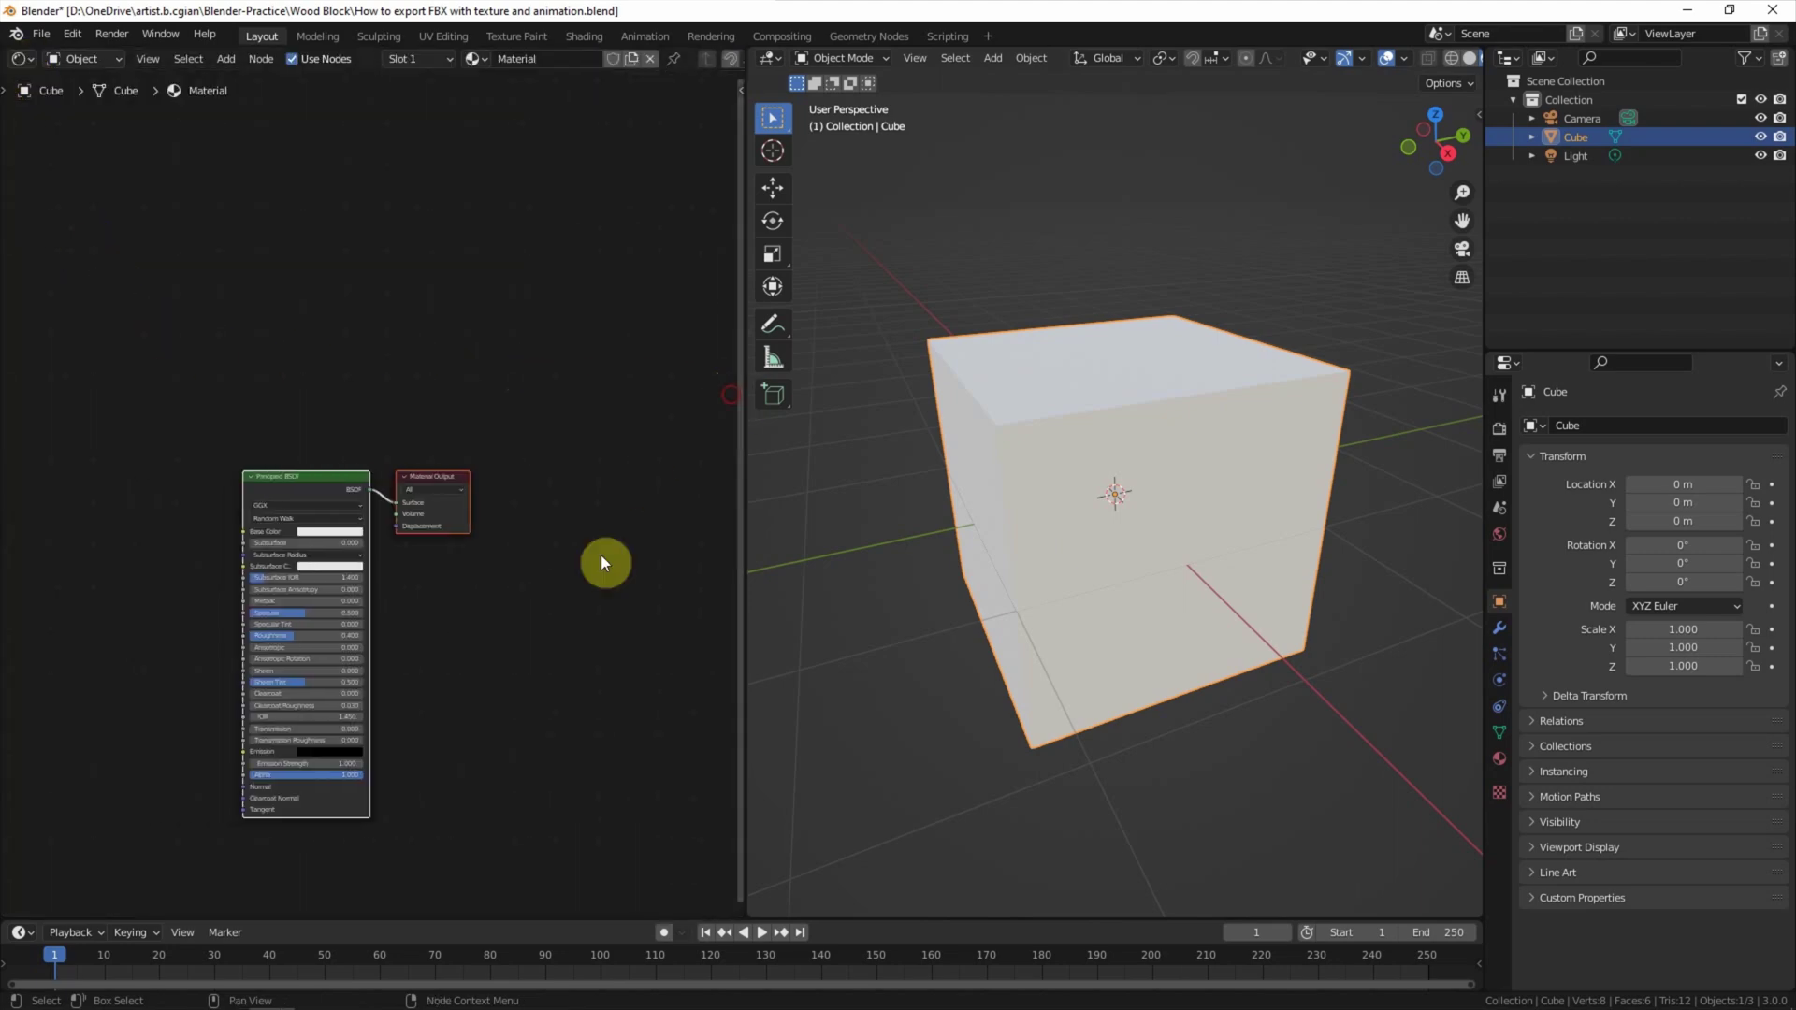
pyautogui.moveTo(600, 563); pyautogui.dragTo(705, 541, button='middle')
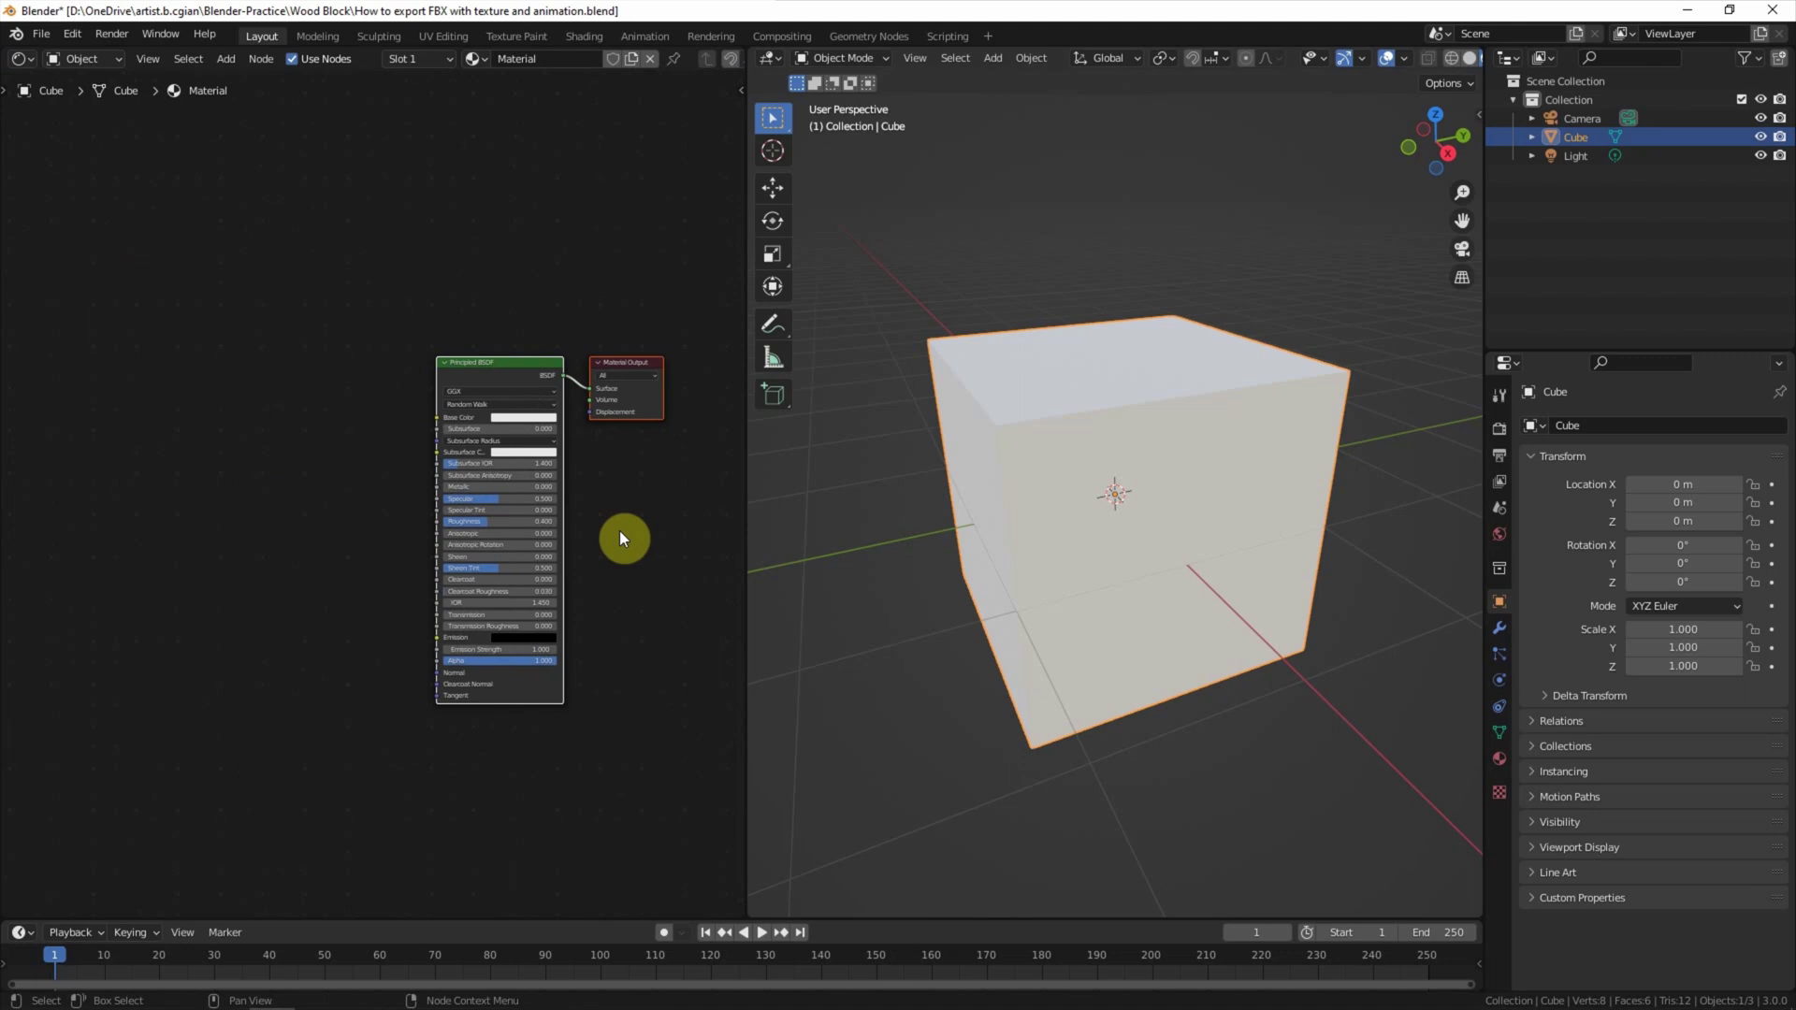
# Add an Image Texture node beside the Principled BSDF node
pyautogui.hotkey('shift', 'a')
pyautogui.click(278, 460)
pyautogui.write('image')
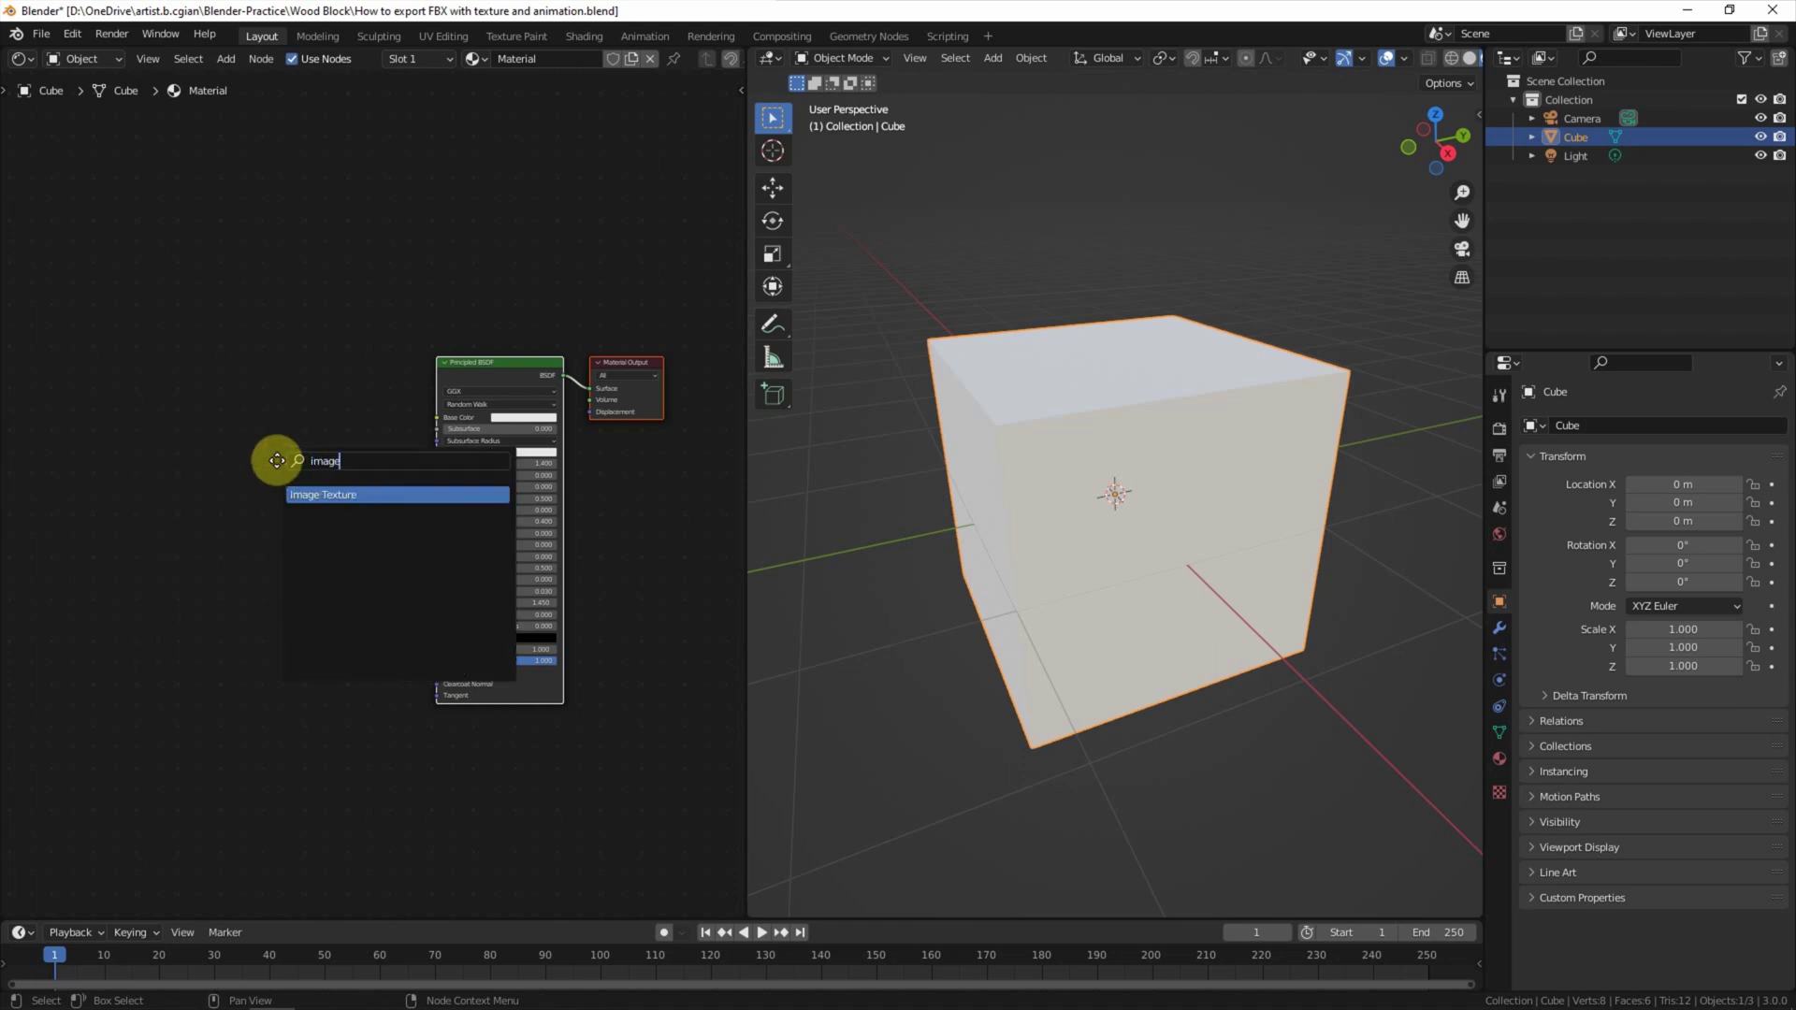
pyautogui.press('Return')
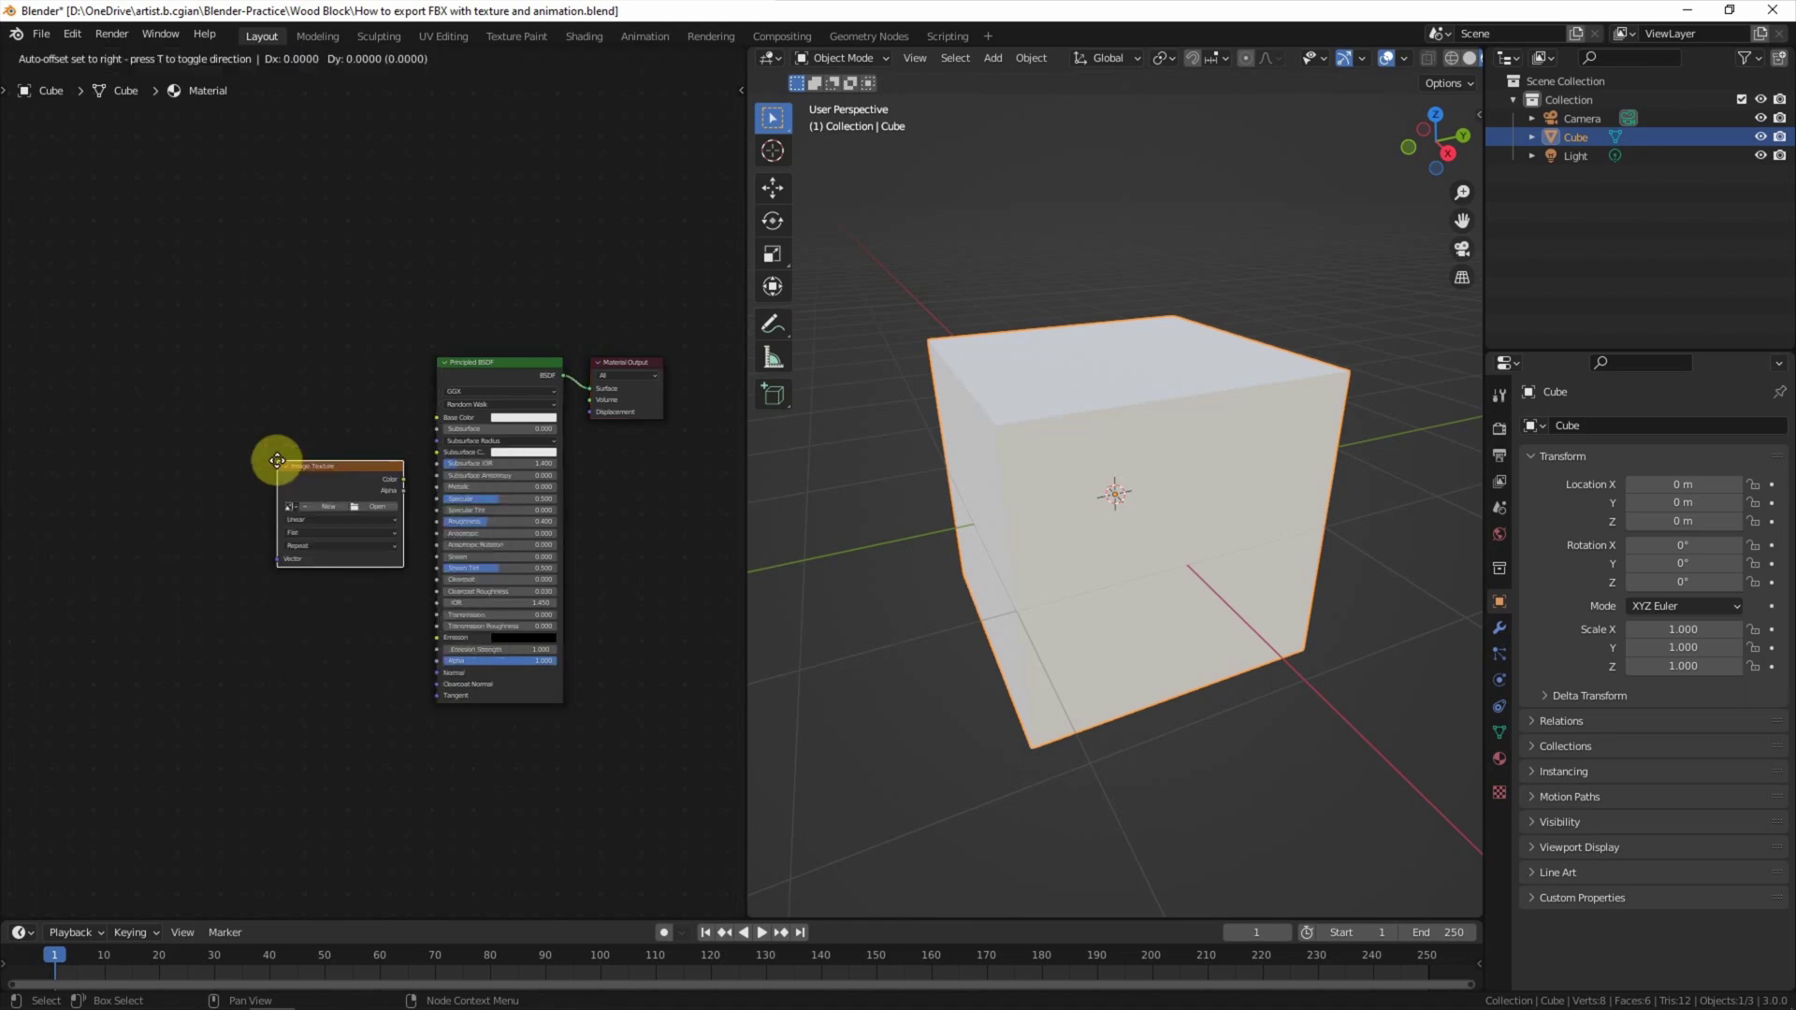
pyautogui.click(283, 365)
# Add a Mapping node in front of the Image Texture node
pyautogui.hotkey('shift', 'a')
pyautogui.click(141, 413)
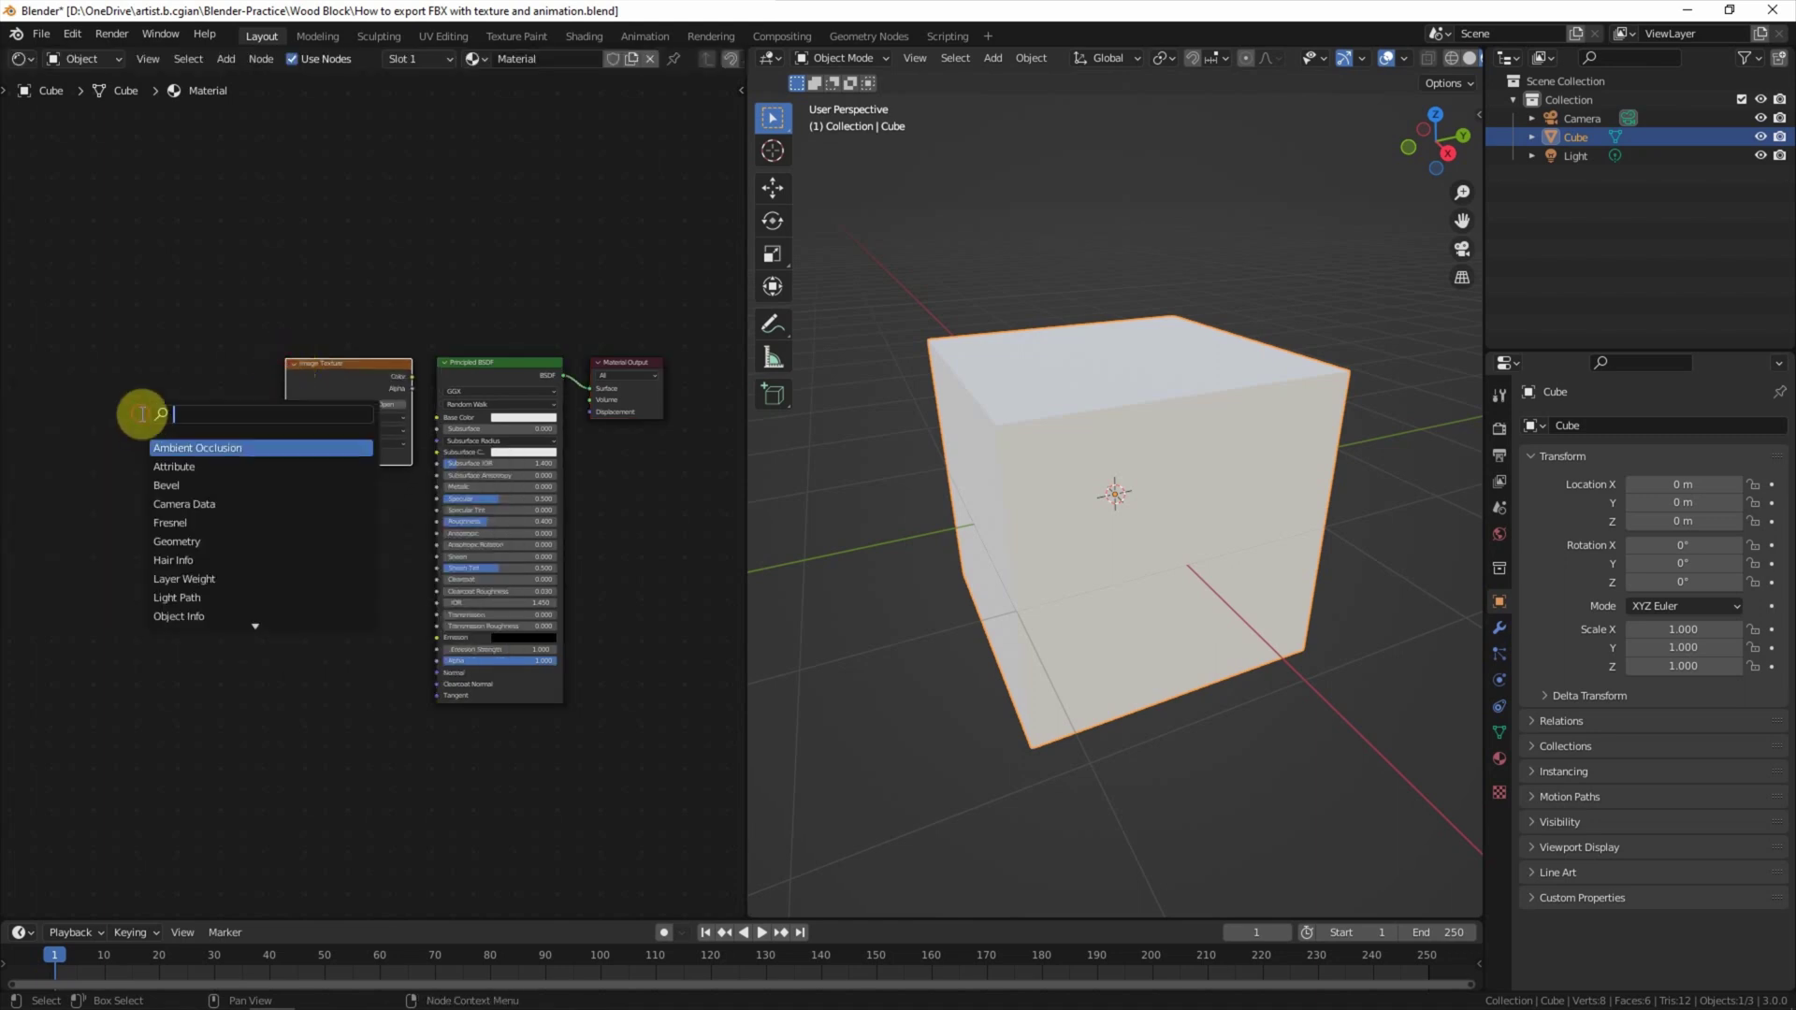
pyautogui.write('mapping')
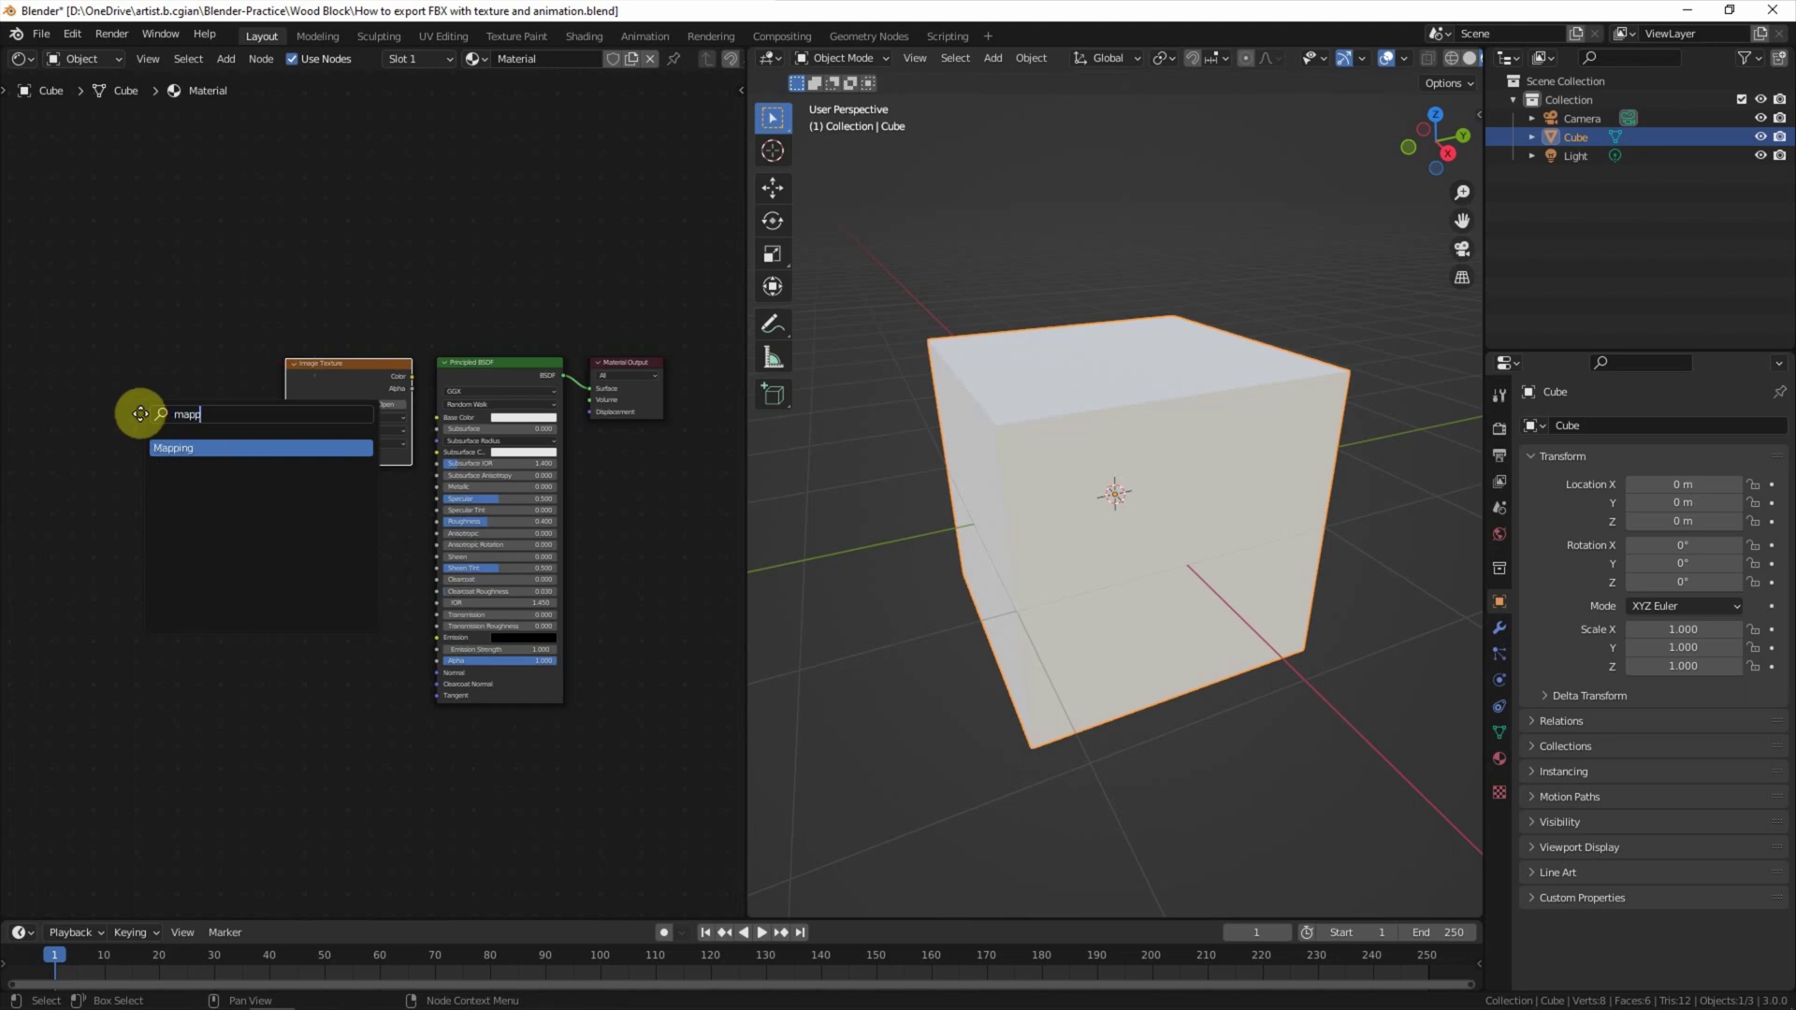
pyautogui.press('Return')
pyautogui.click(180, 363)
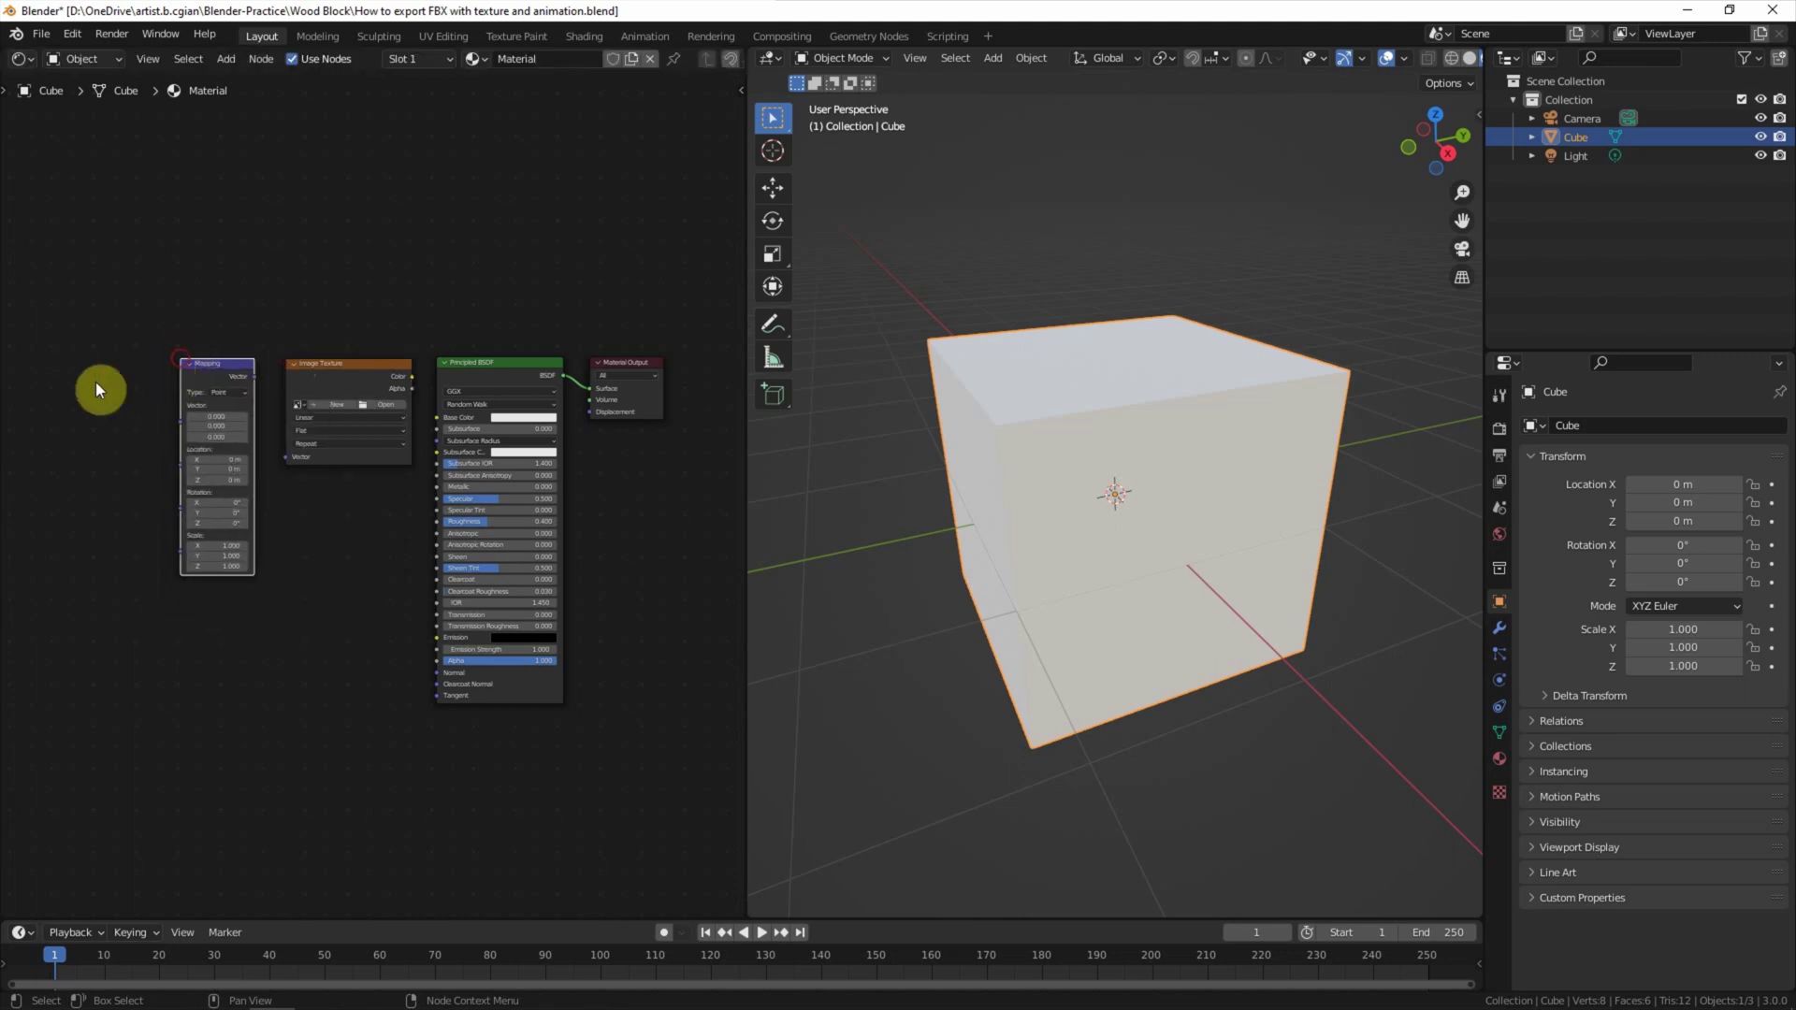
# Add a Texture Coordinate node in front of the Mapping node
pyautogui.hotkey('shift', 'a')
pyautogui.click(58, 394)
pyautogui.write('texet')
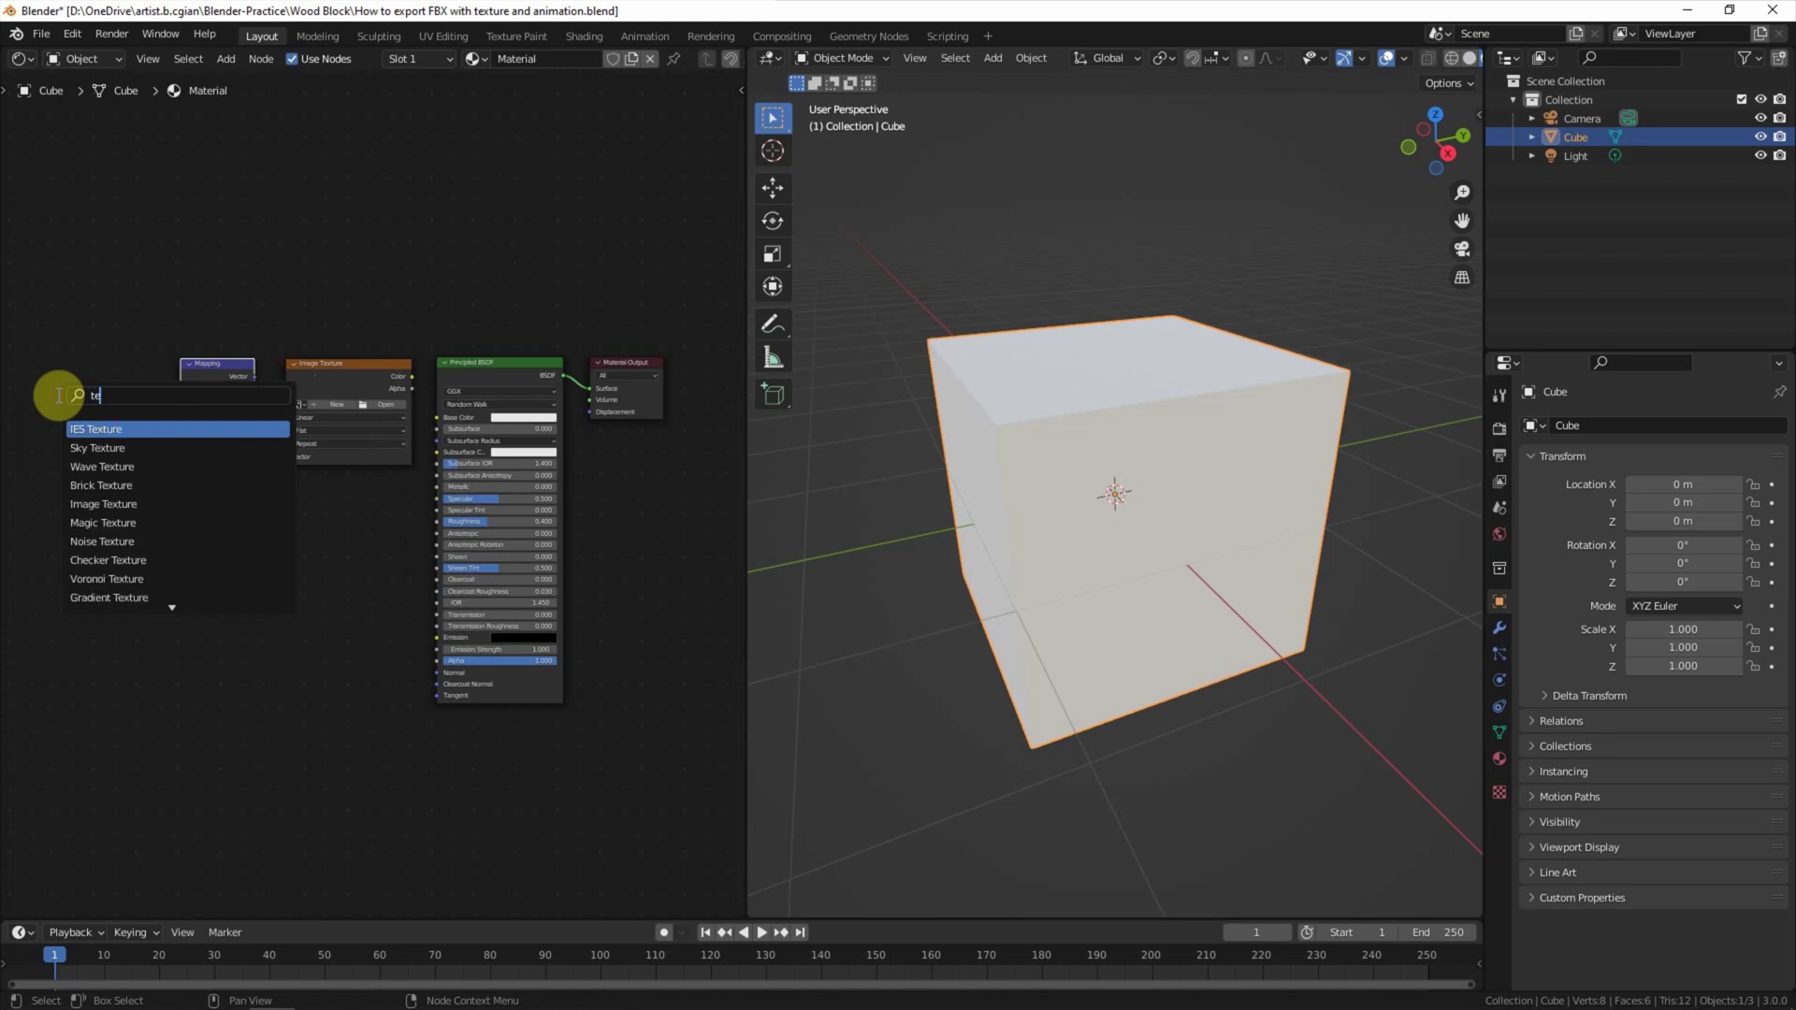
pyautogui.press('BackSpace')
pyautogui.press('BackSpace')
pyautogui.press('BackSpace')
pyautogui.write('xture c')
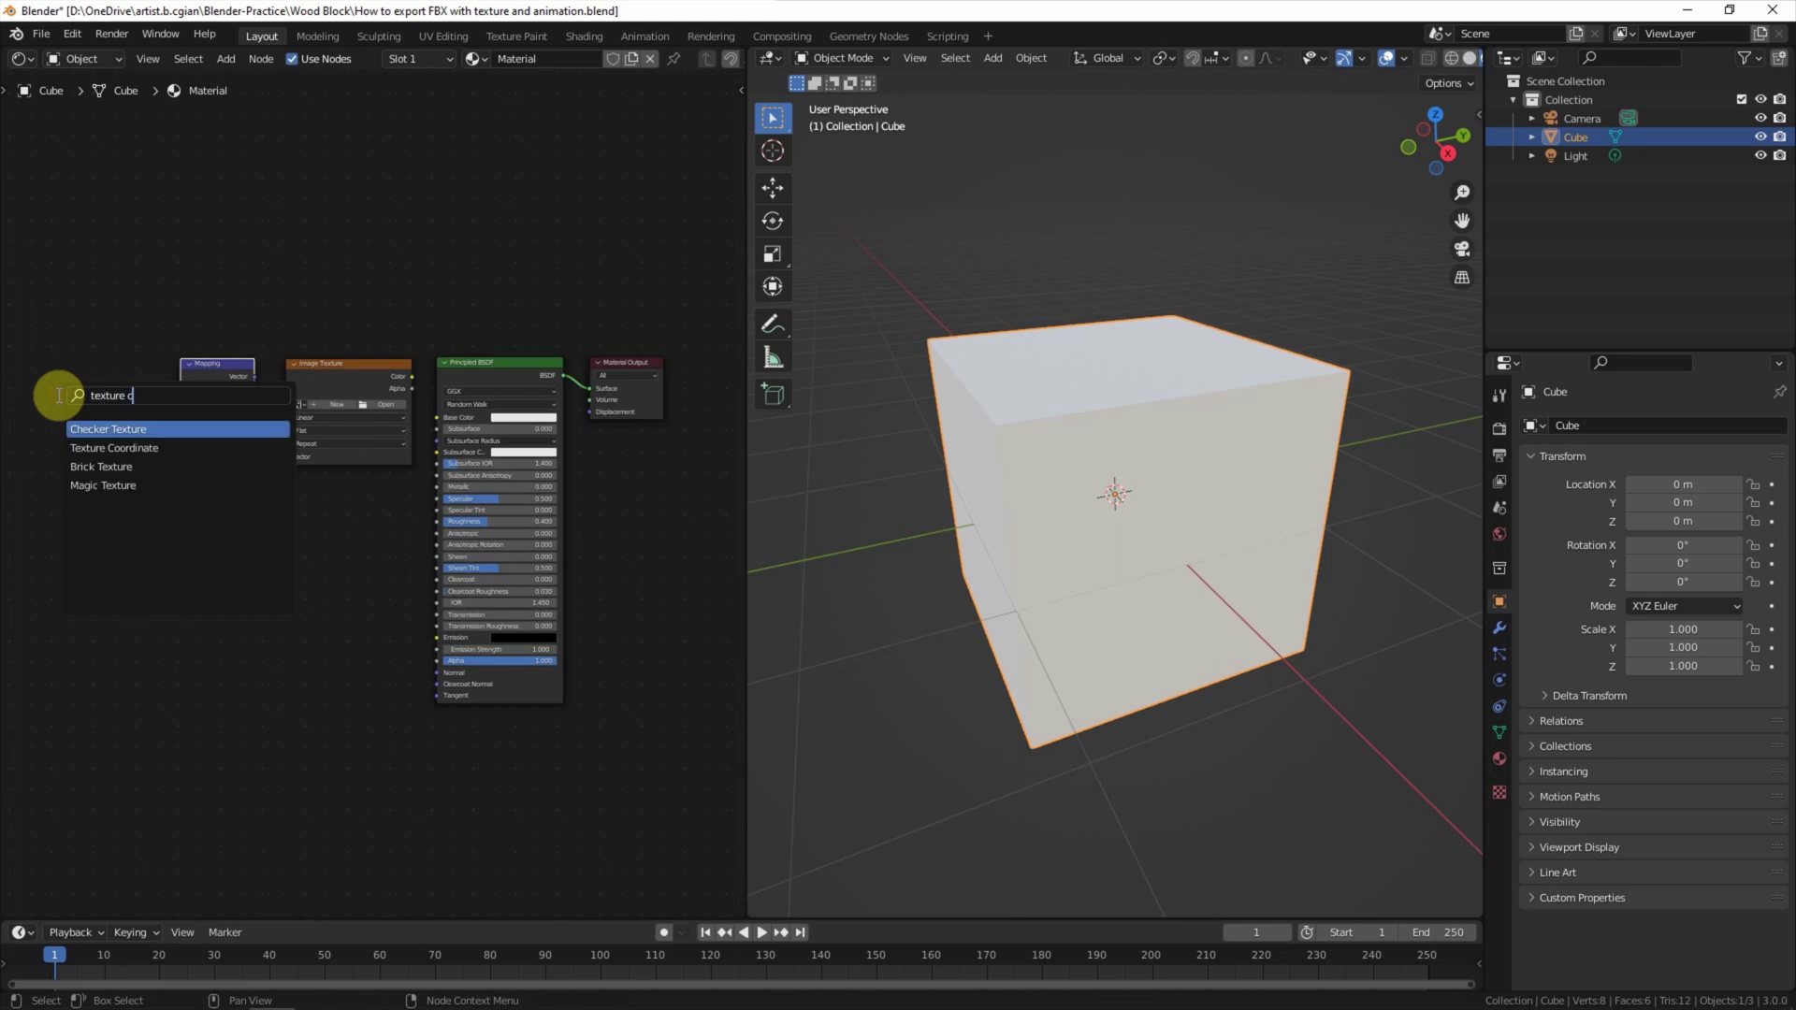
pyautogui.press('Down')
pyautogui.press('Return')
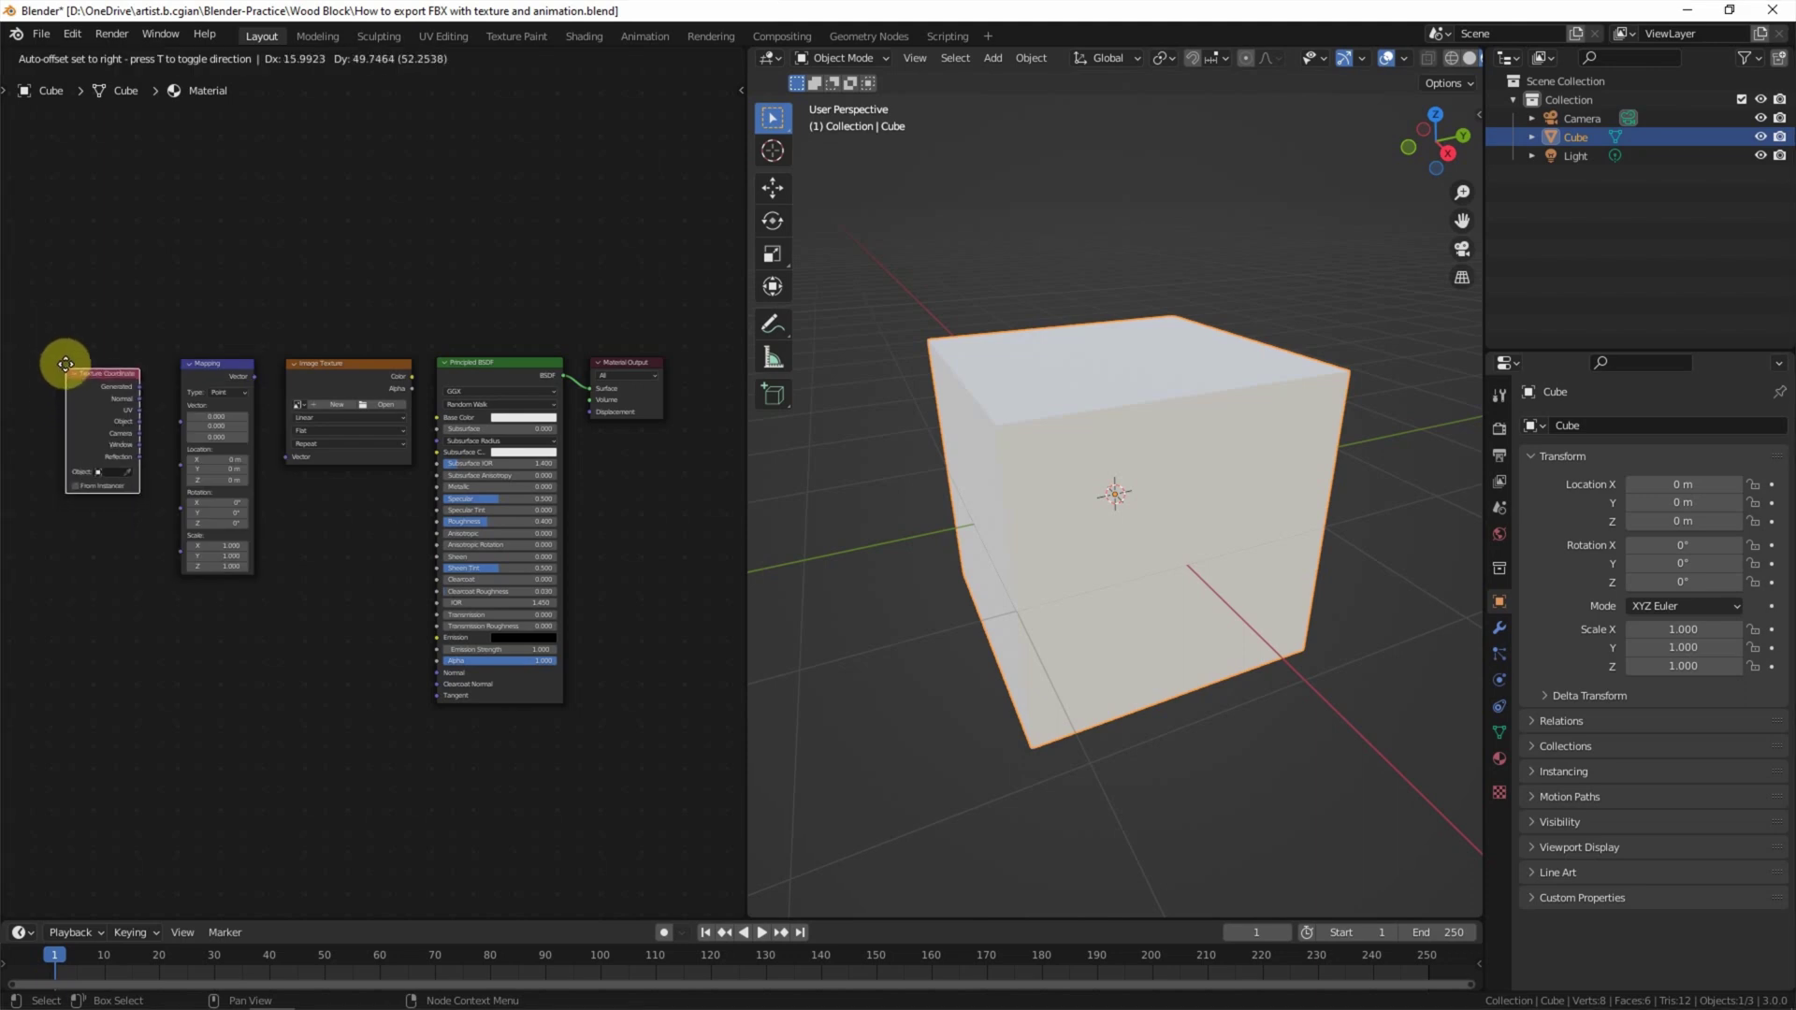
pyautogui.click(66, 370)
# Connect Texture Coordinate UV to the Mapping vector, Mapping to the Image Texture vector, and the image's Color to Base Color
pyautogui.moveTo(139, 400); pyautogui.dragTo(183, 424)
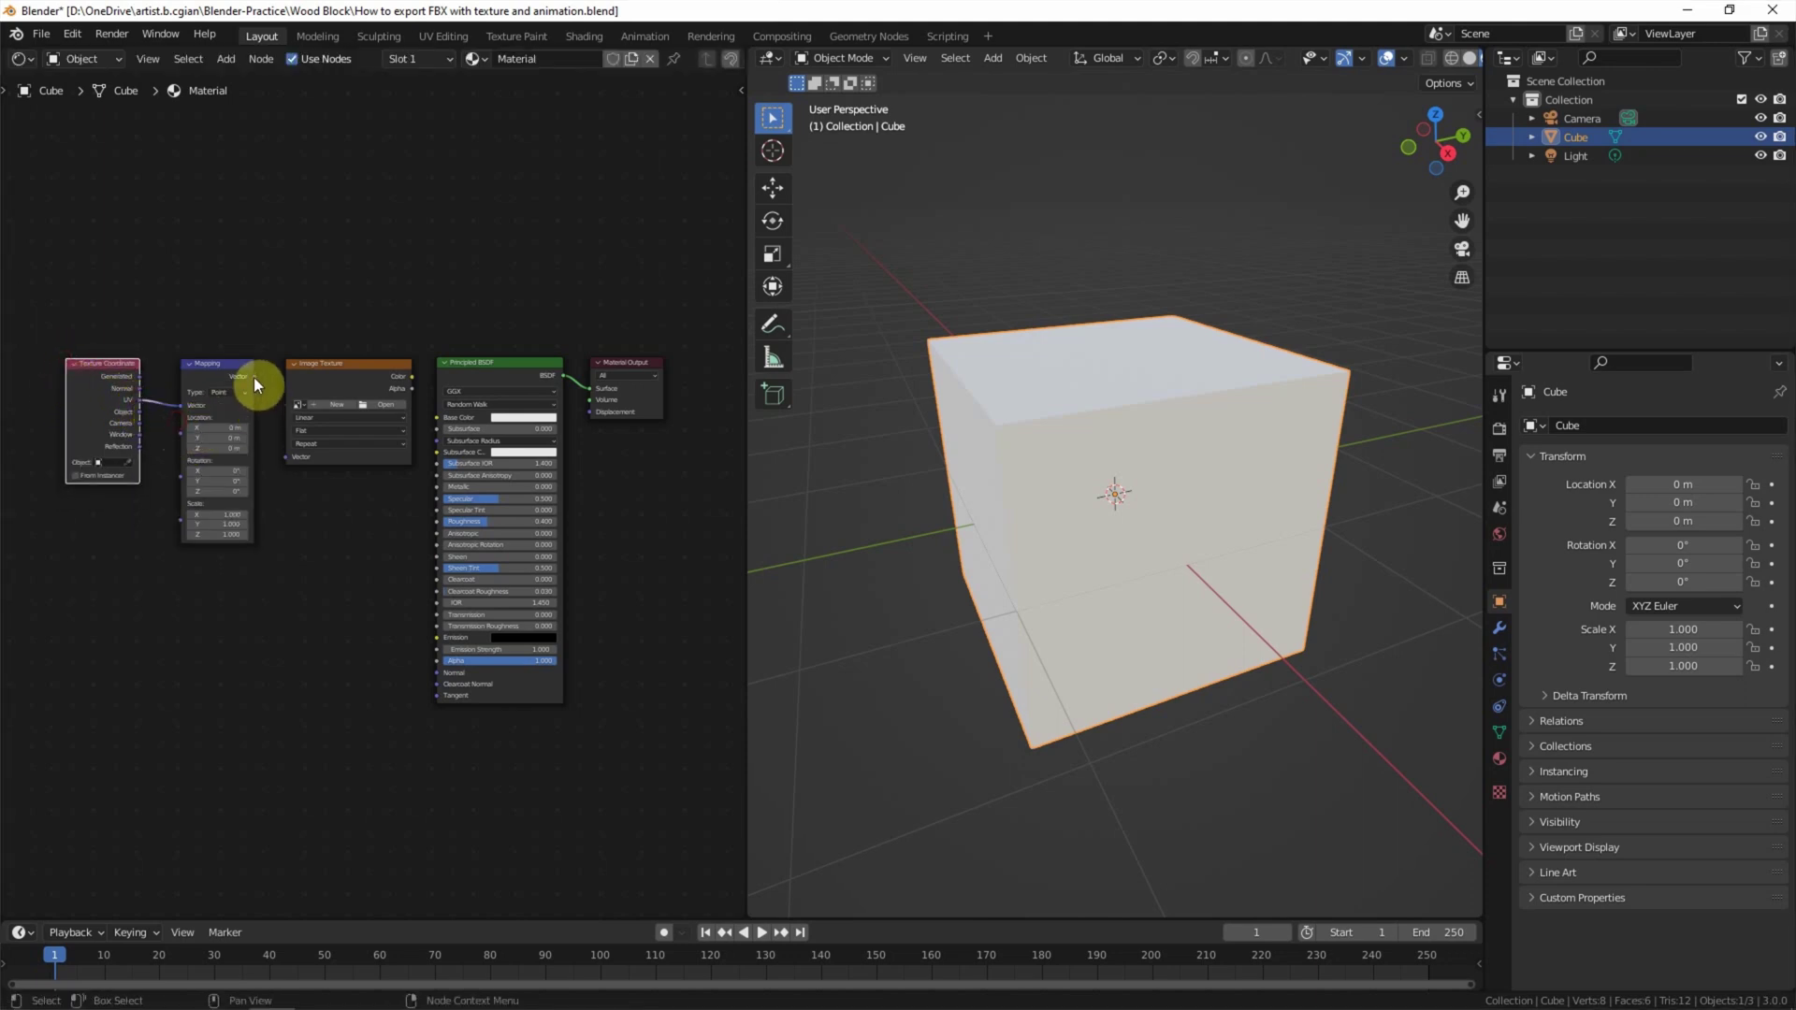
pyautogui.moveTo(255, 378); pyautogui.dragTo(286, 456)
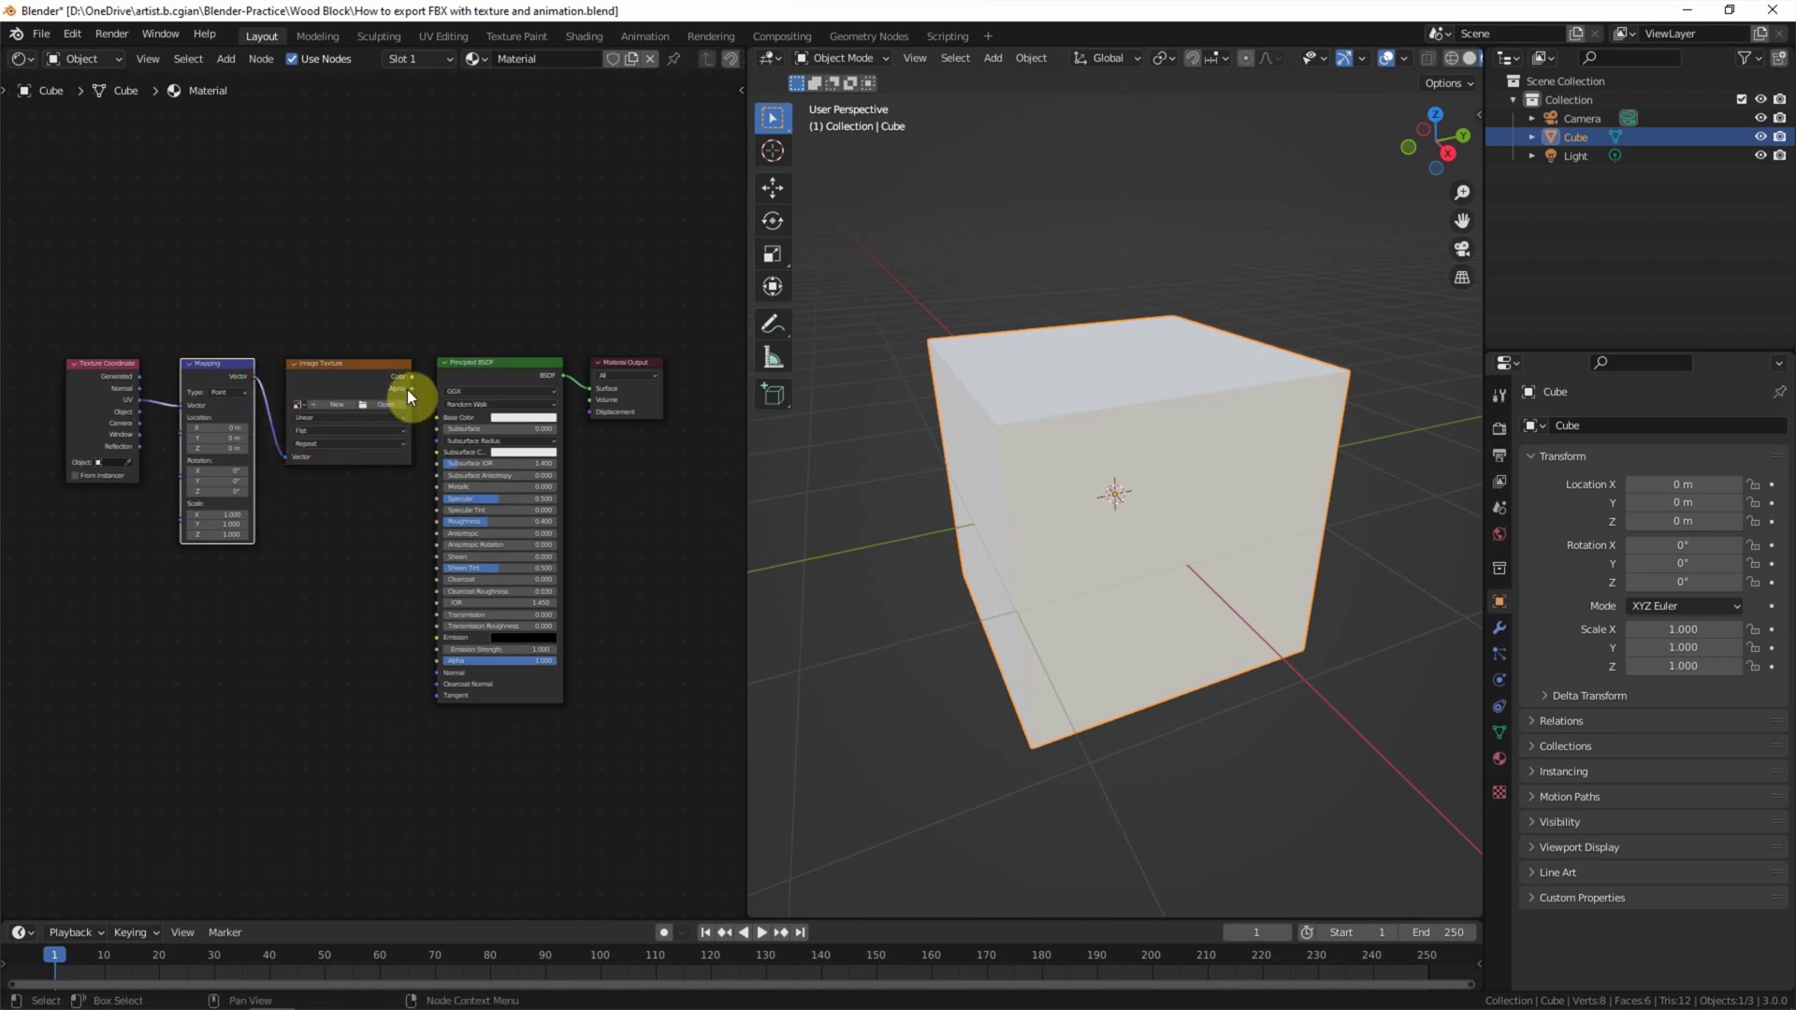
pyautogui.moveTo(413, 376); pyautogui.dragTo(435, 419)
# Load wood texture.png from the Wood Block folder into the Image Texture node
pyautogui.click(376, 405)
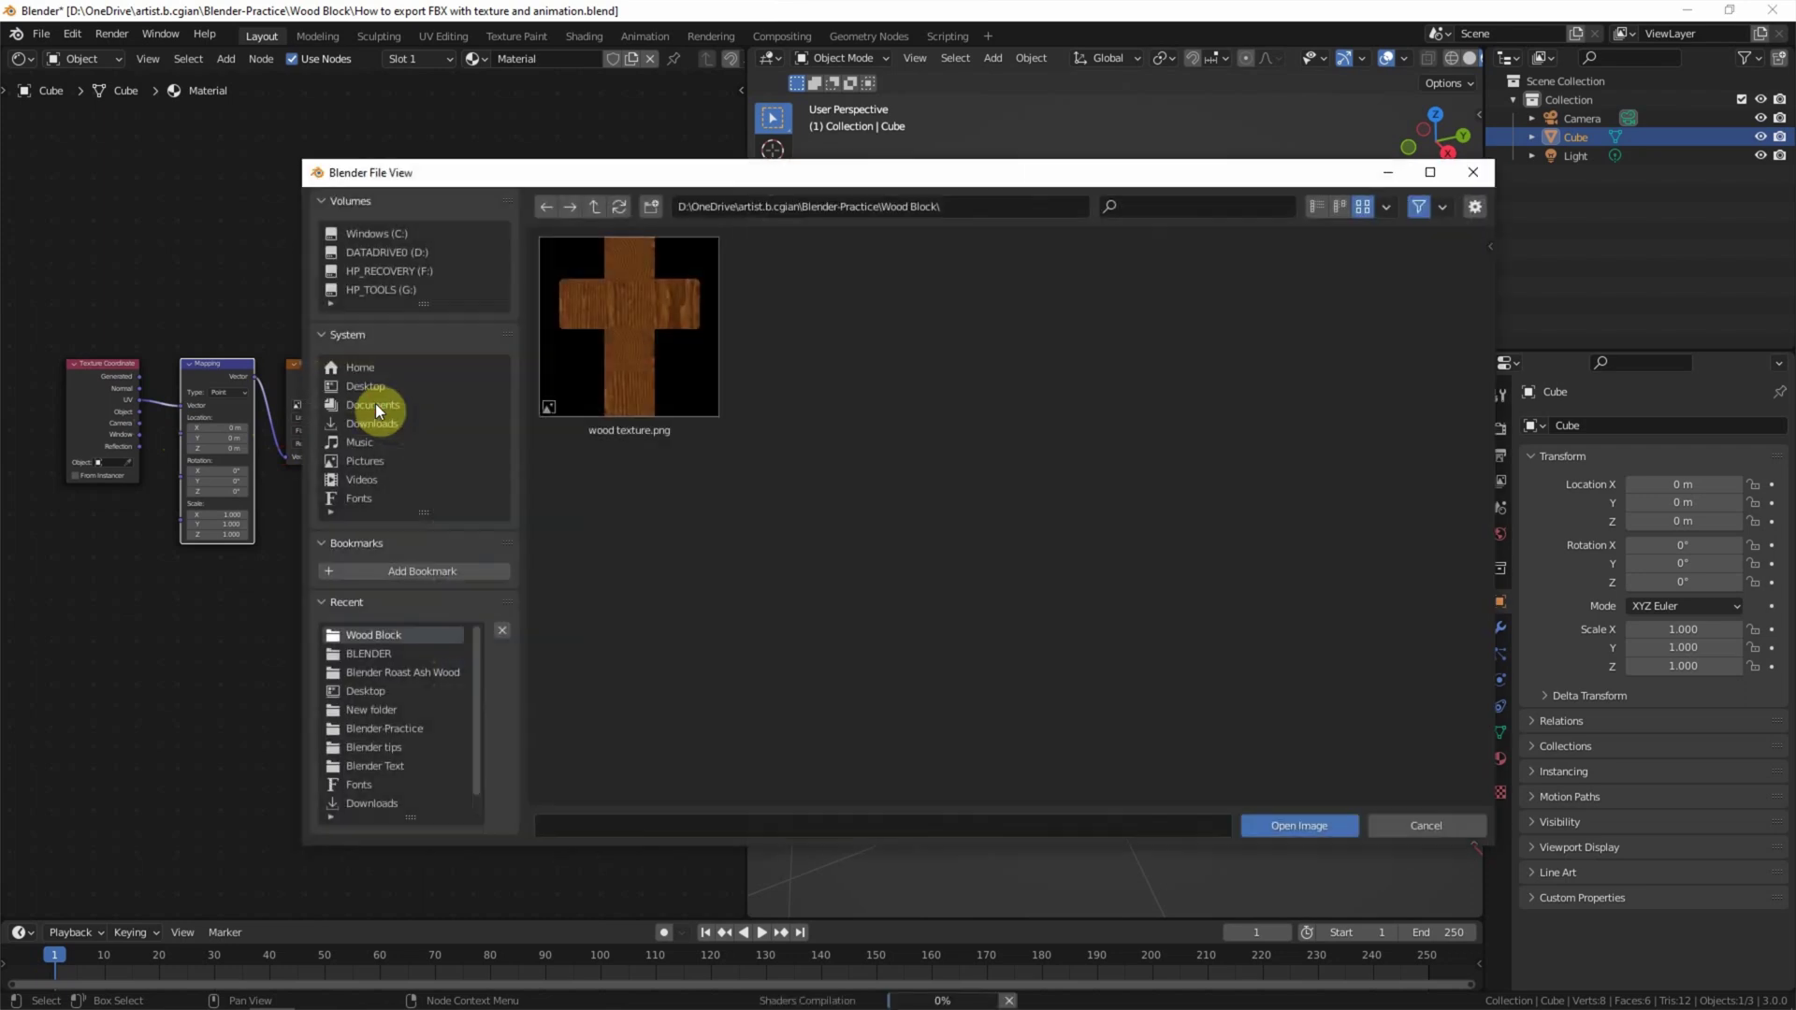
pyautogui.click(615, 338)
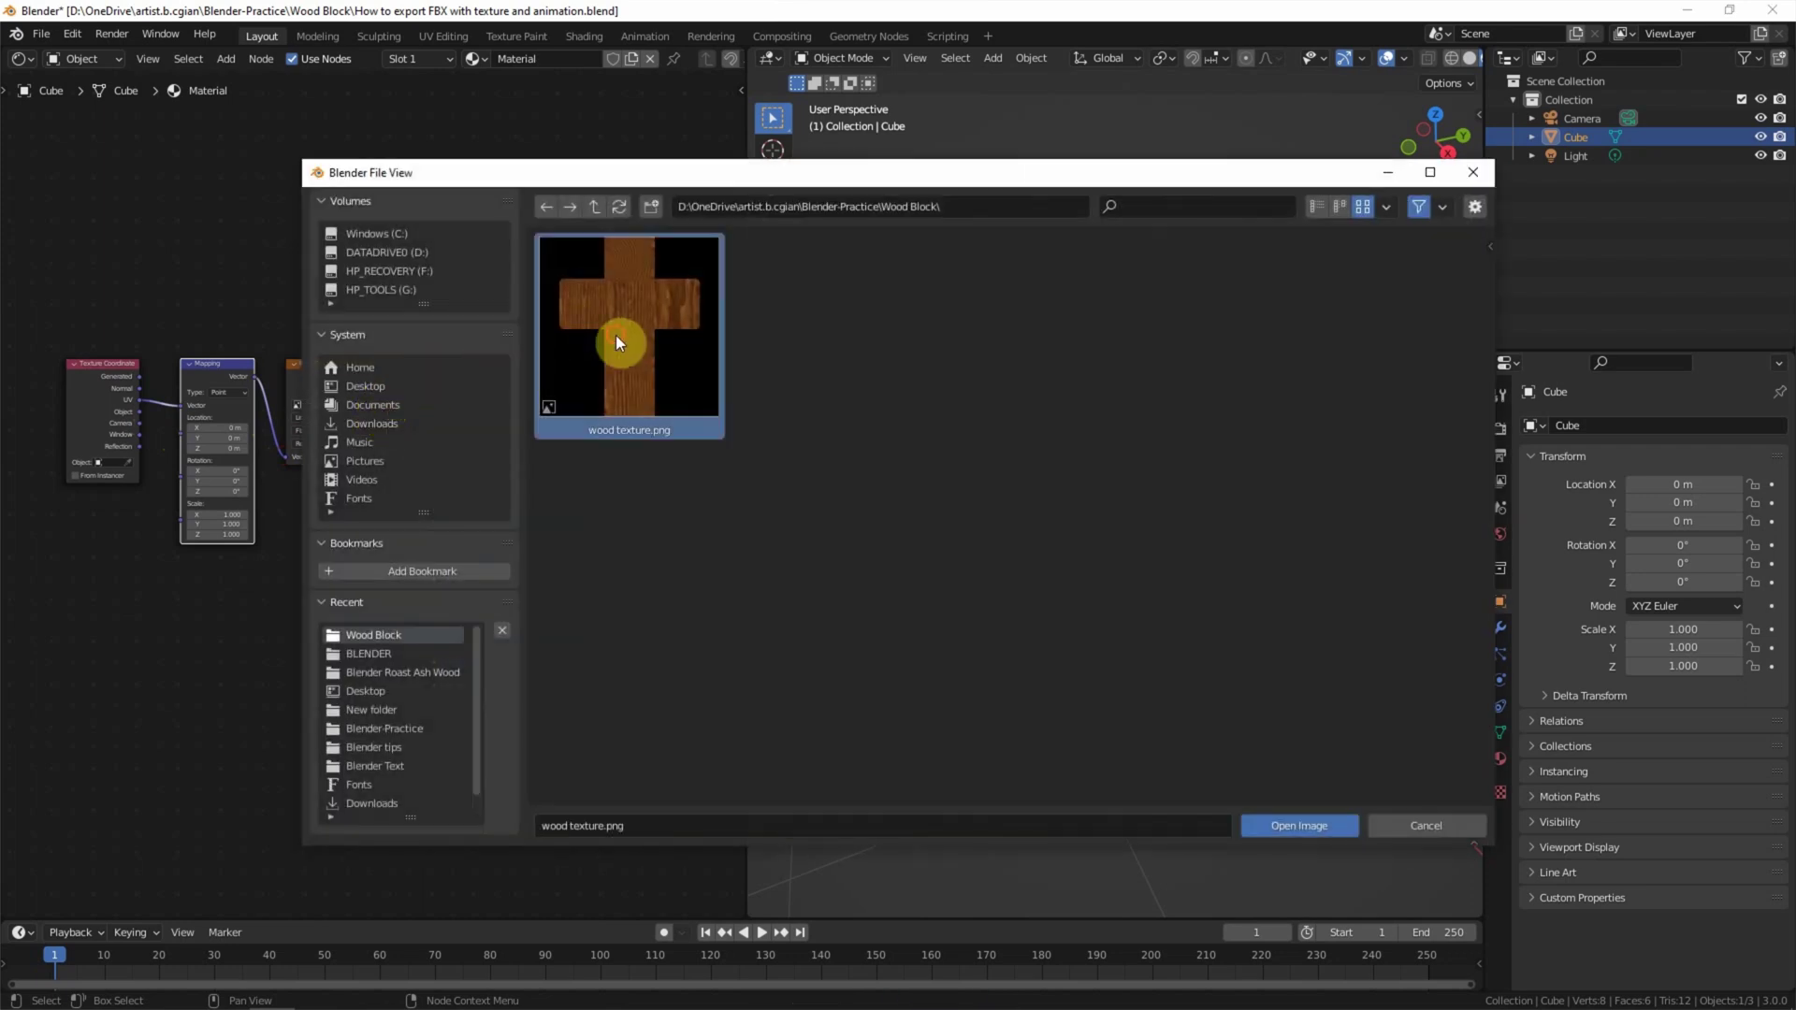
pyautogui.click(1270, 827)
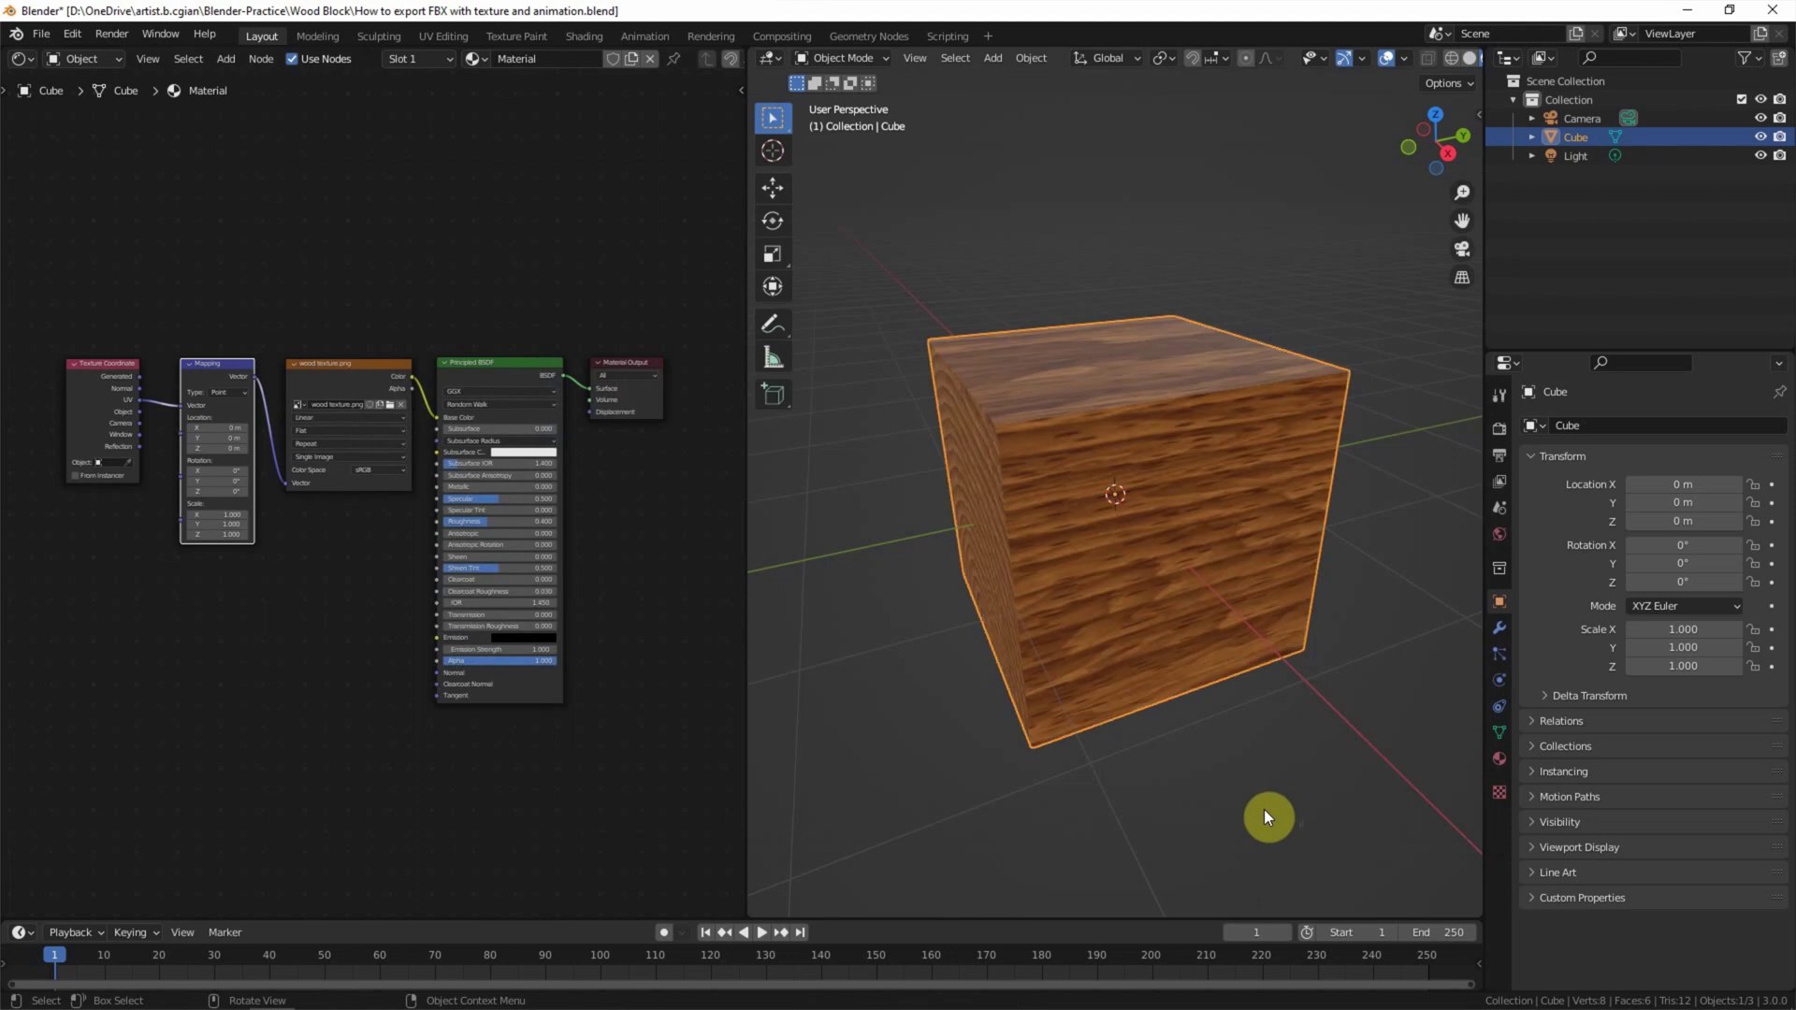
# Show the cube's transform values in the 3D viewport and set its X rotation to -109°
pyautogui.moveTo(1075, 795)
pyautogui.mouseDown(button='middle')
pyautogui.moveTo(1115, 786)
pyautogui.moveTo(1082, 789)
pyautogui.mouseUp(button='middle')
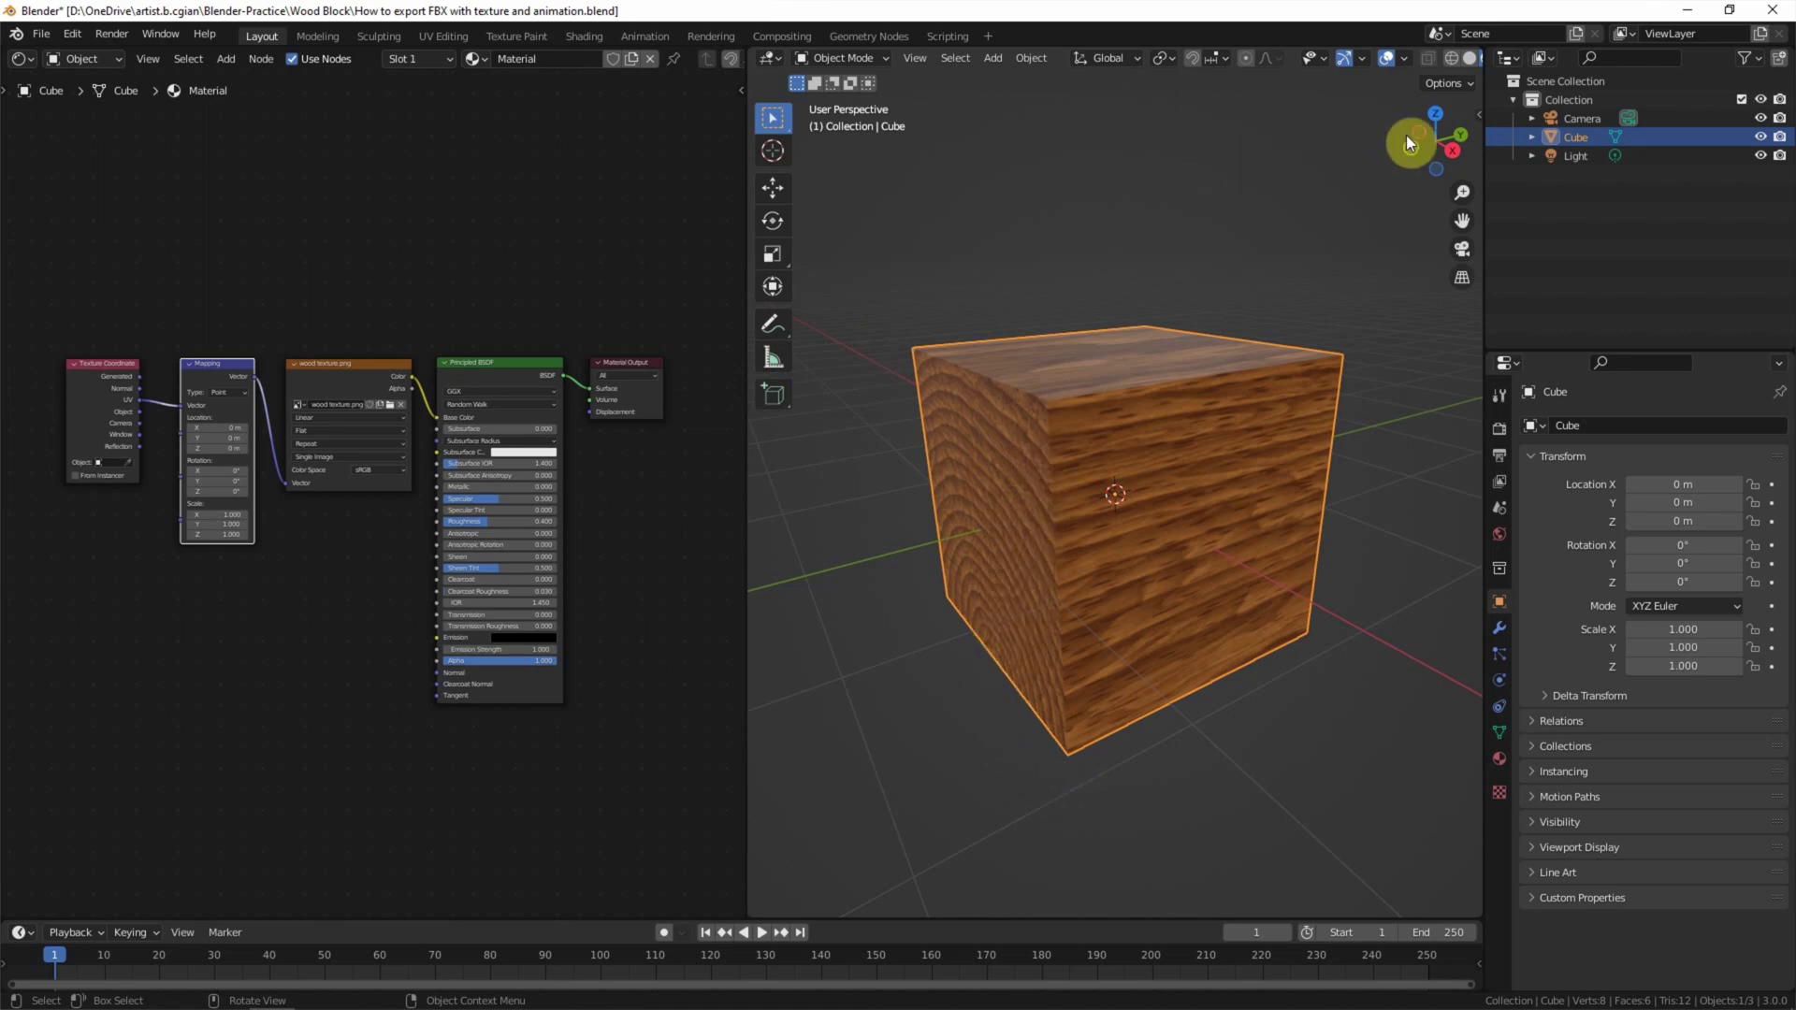
pyautogui.moveTo(1476, 114); pyautogui.dragTo(1387, 138)
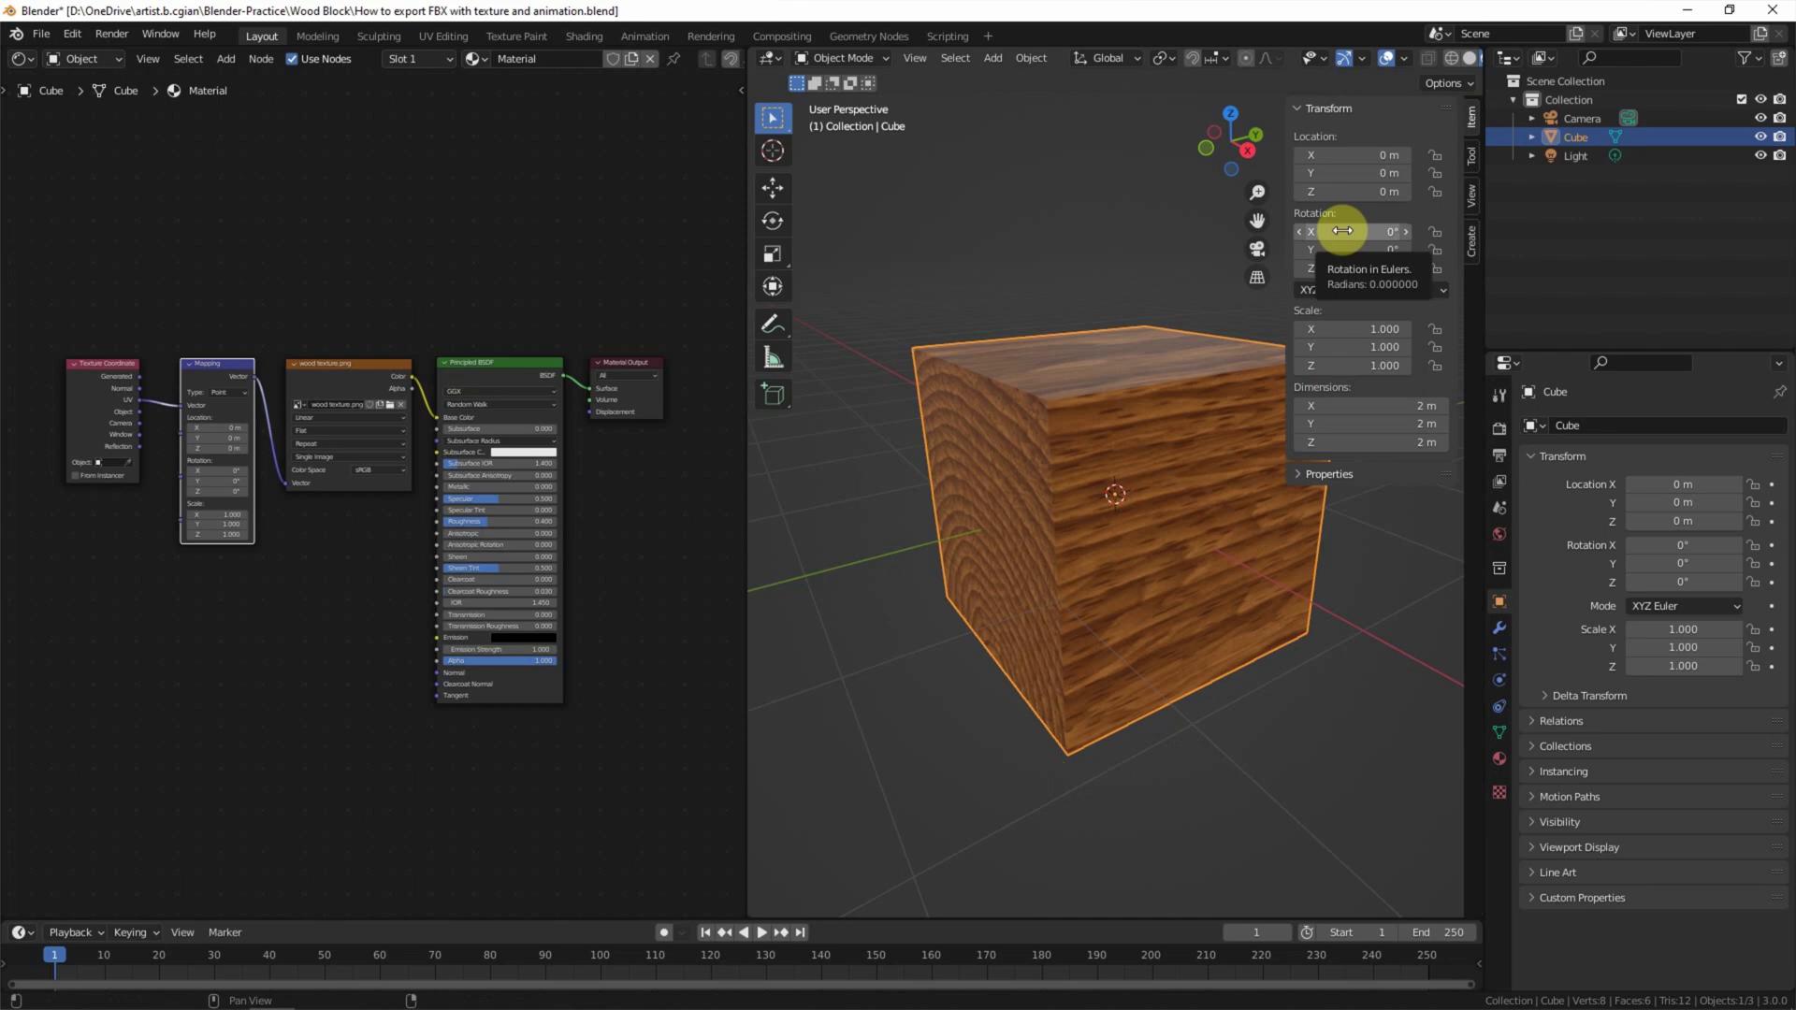
pyautogui.moveTo(1342, 231)
pyautogui.mouseDown()
pyautogui.moveTo(1216, 231)
pyautogui.moveTo(1342, 232)
pyautogui.mouseUp()
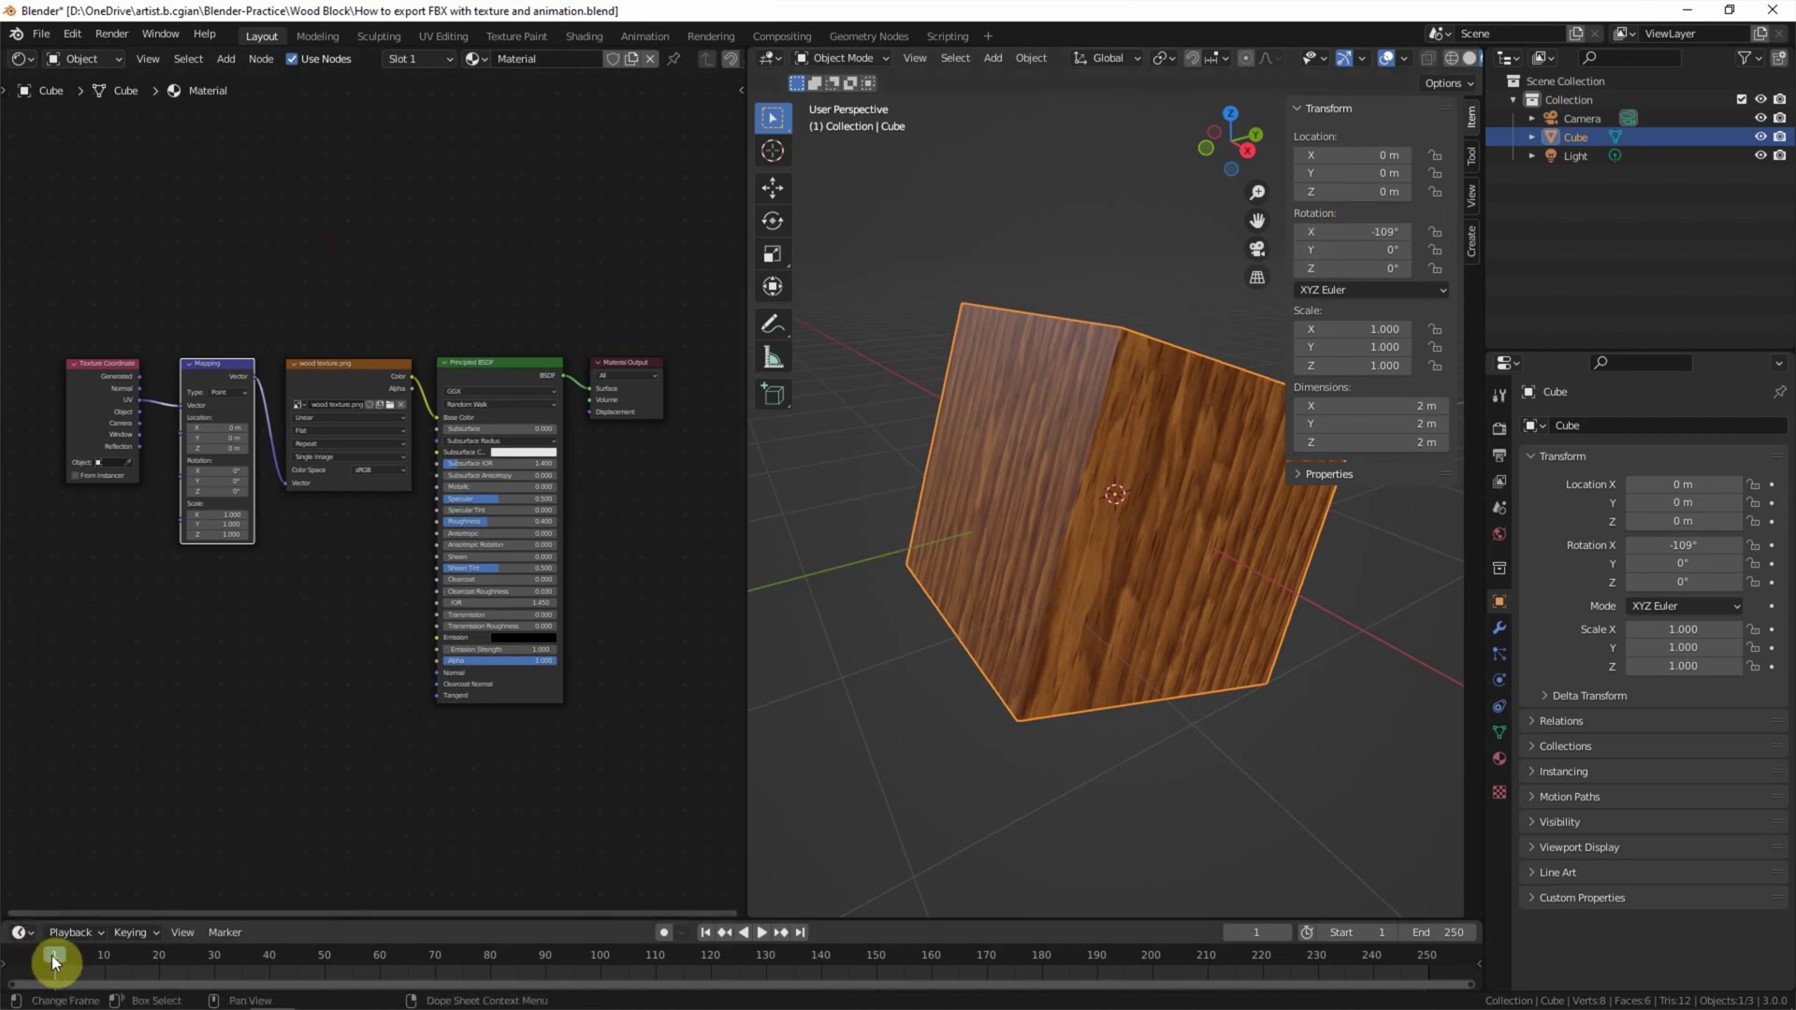
# Insert a Rotation keyframe for the cube at frame 1
pyautogui.rightClick(1040, 518)
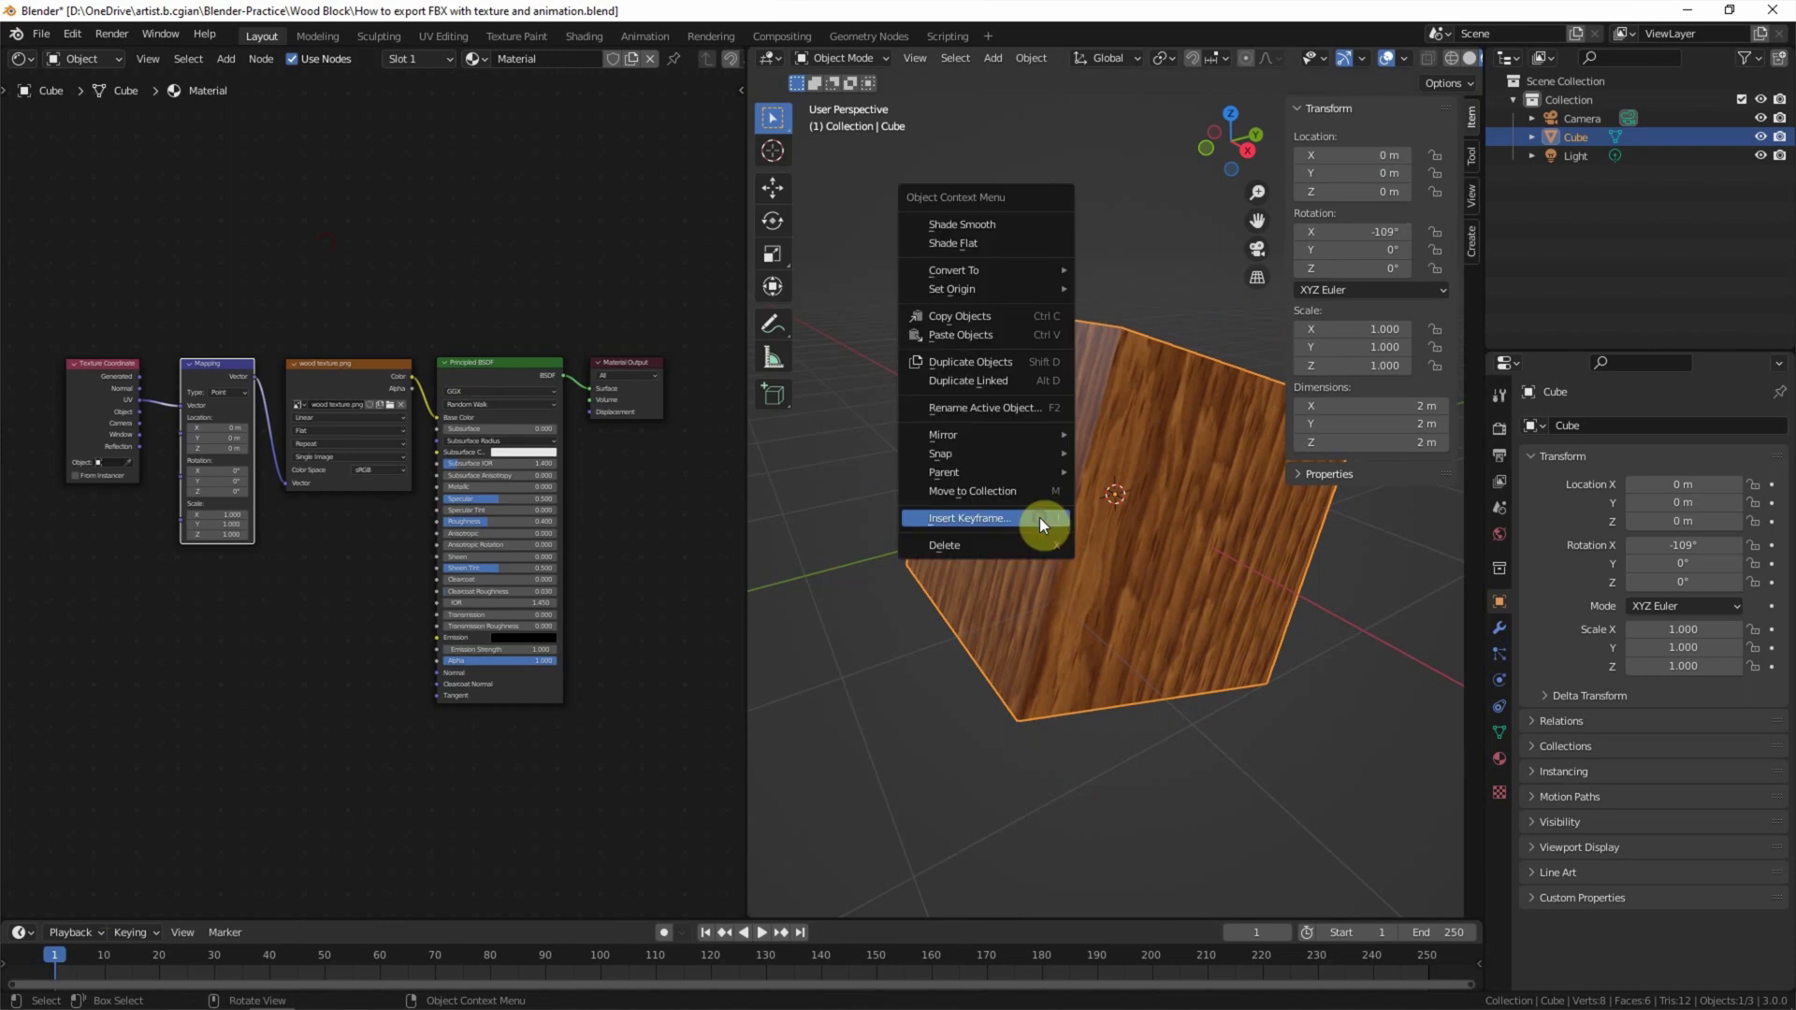
pyautogui.click(1040, 518)
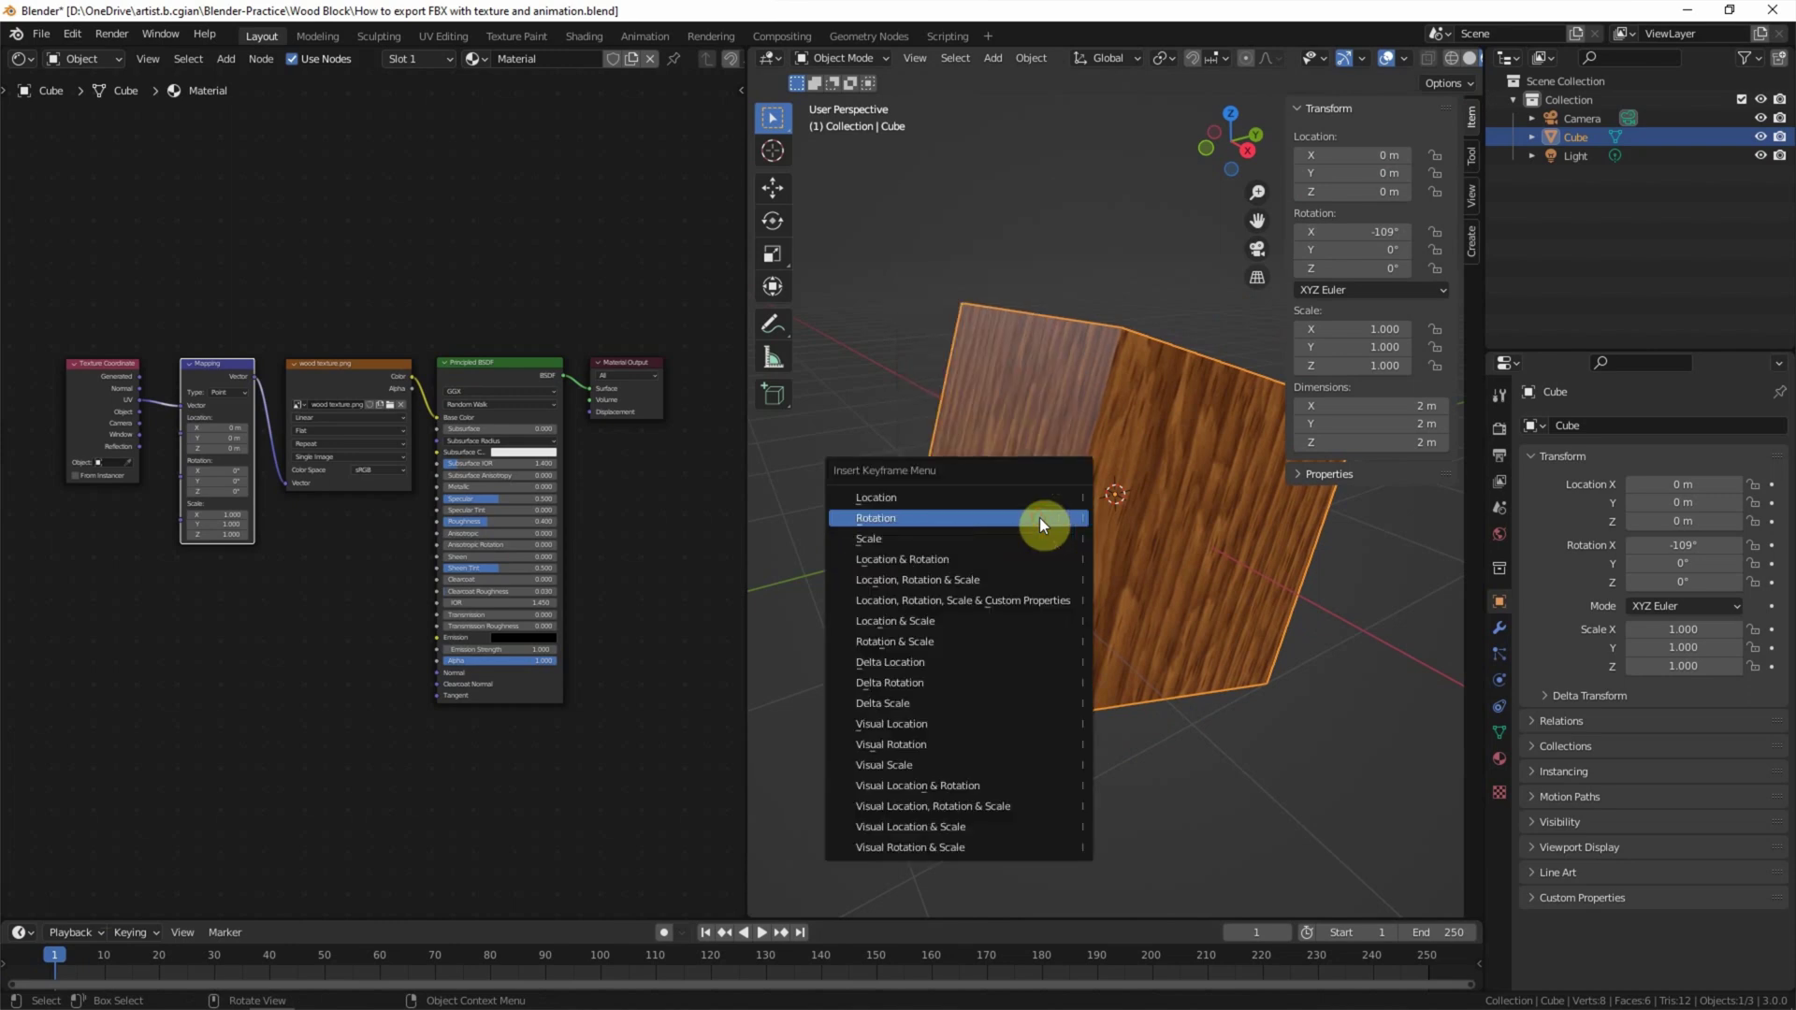
pyautogui.click(954, 524)
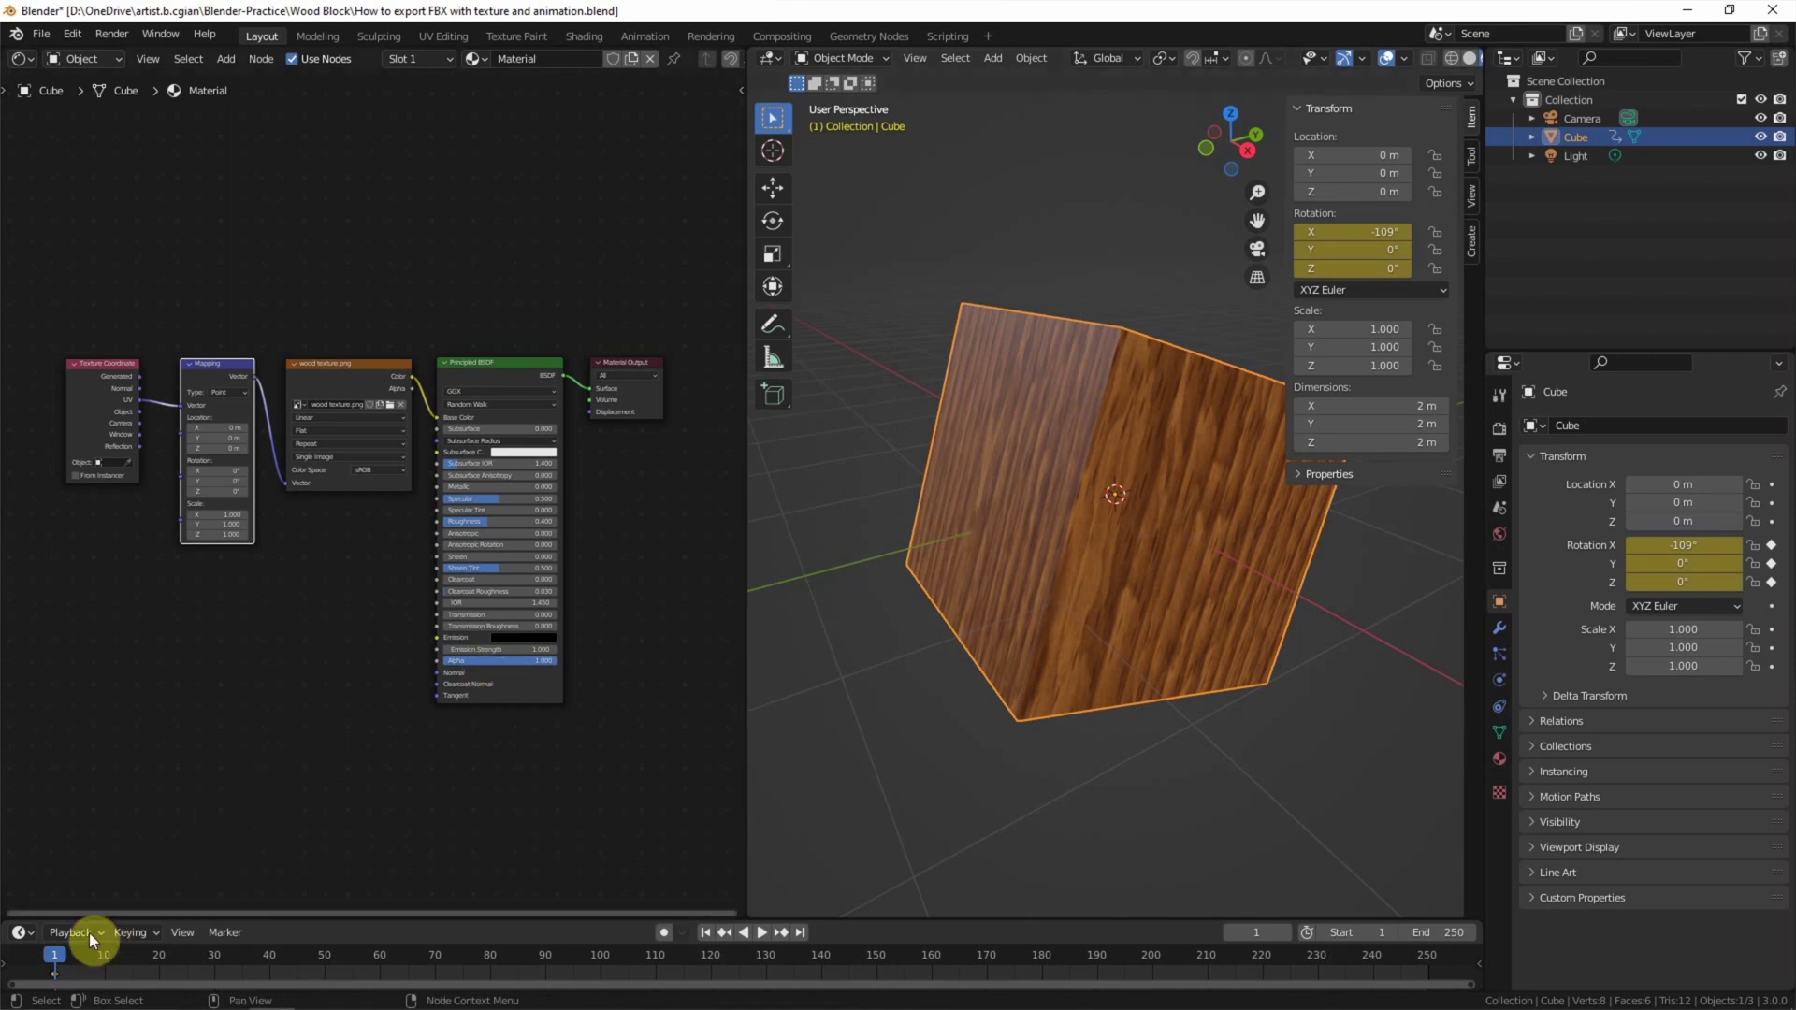
# Move the playhead to frame 250 and set the cube's Z rotation to 360°
pyautogui.press('space')
pyautogui.moveTo(251, 961); pyautogui.dragTo(1431, 978)
pyautogui.press('space')
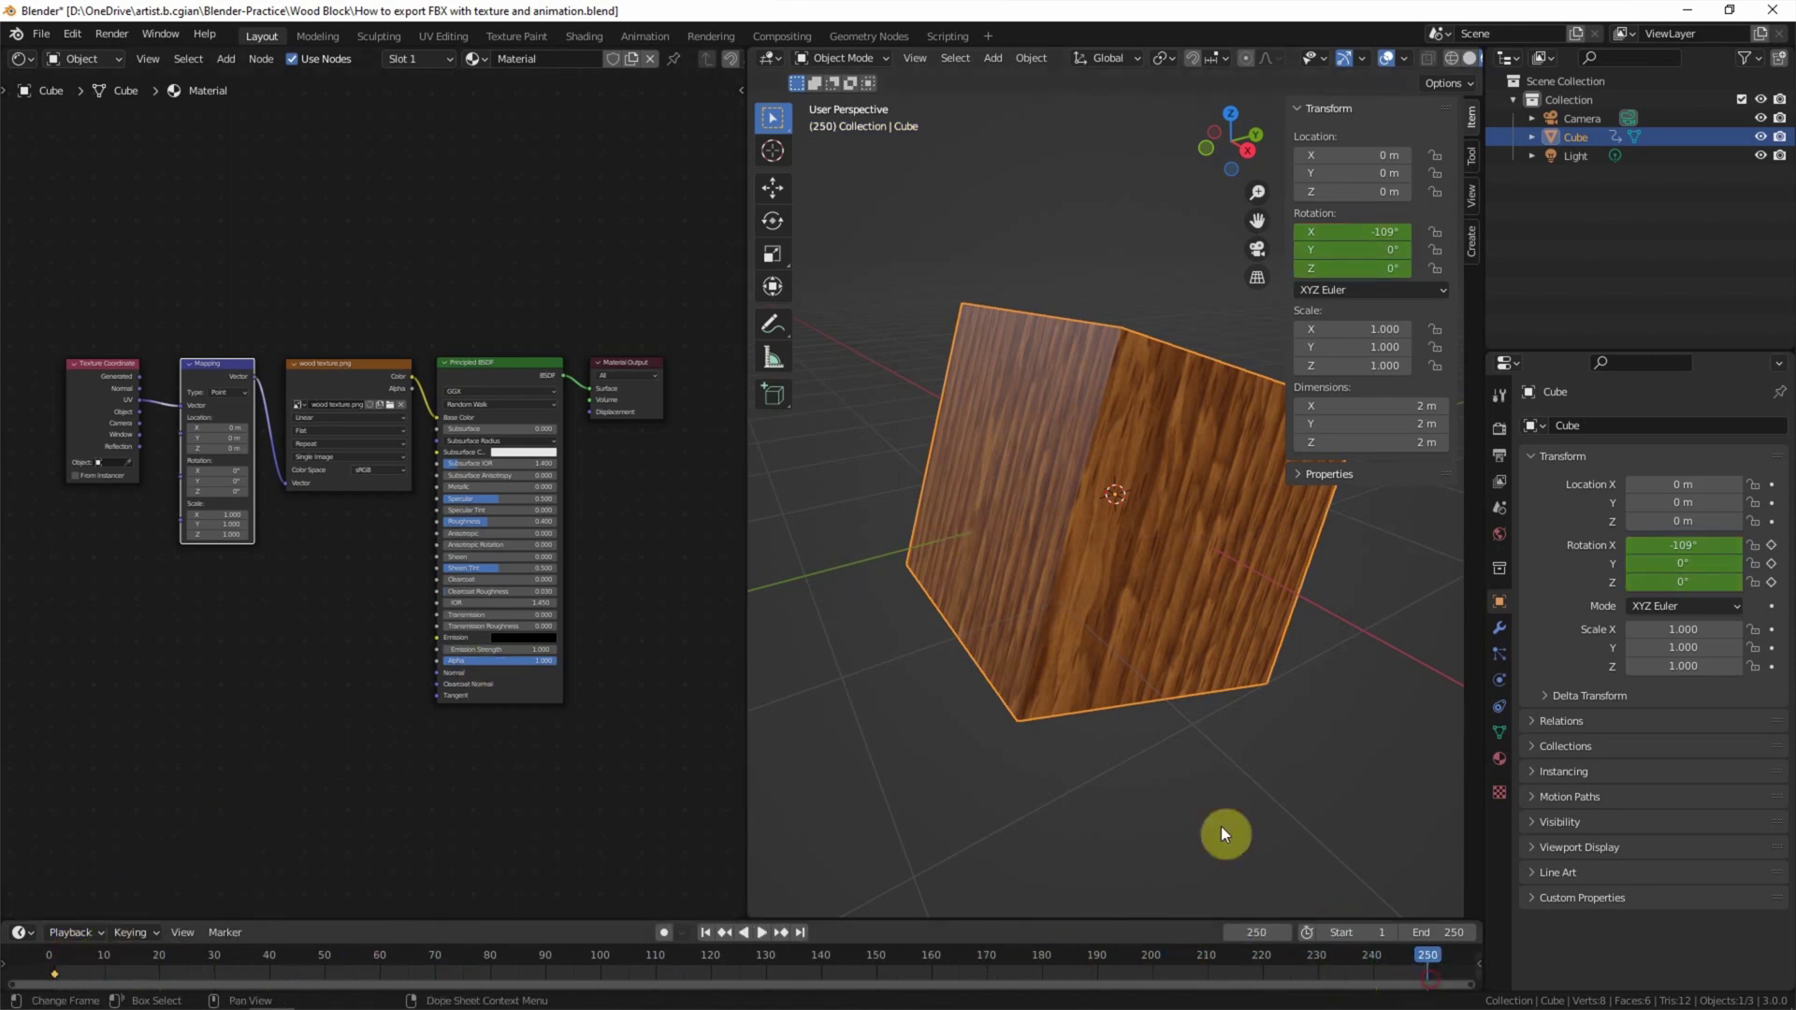
pyautogui.moveTo(1344, 268); pyautogui.dragTo(1342, 281)
pyautogui.doubleClick(1333, 269)
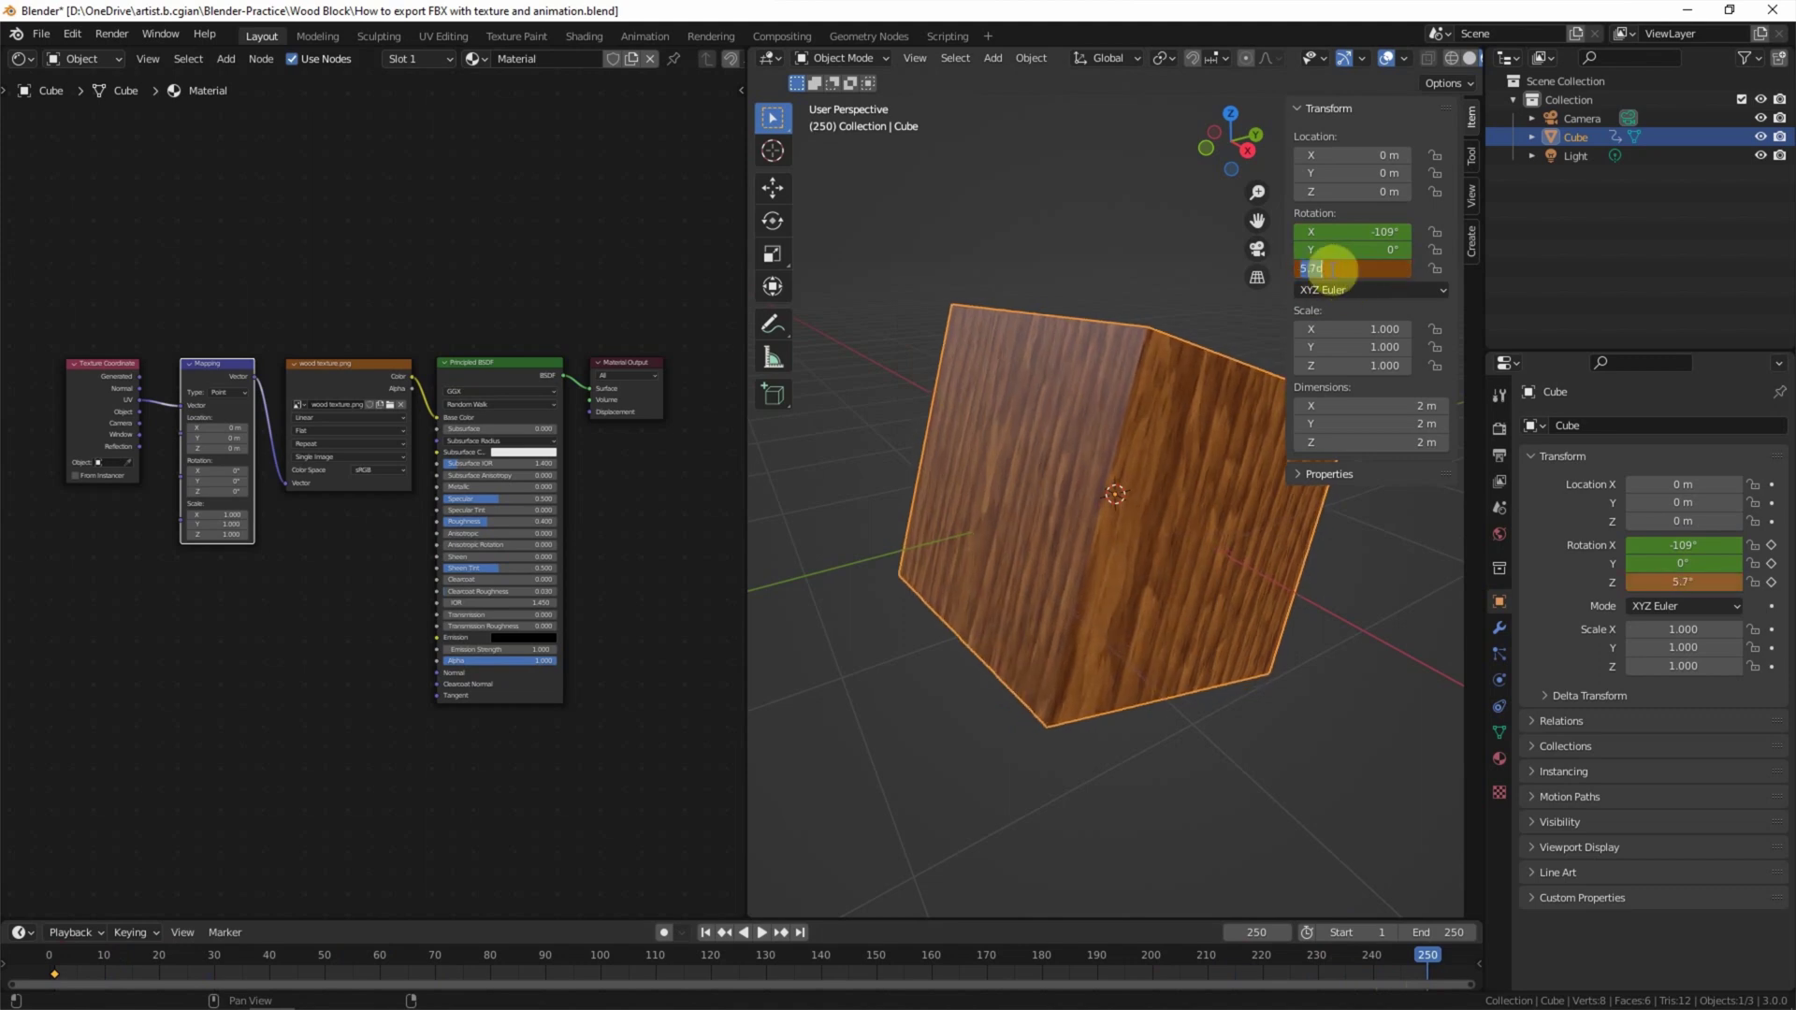
pyautogui.write('360')
pyautogui.press('Return')
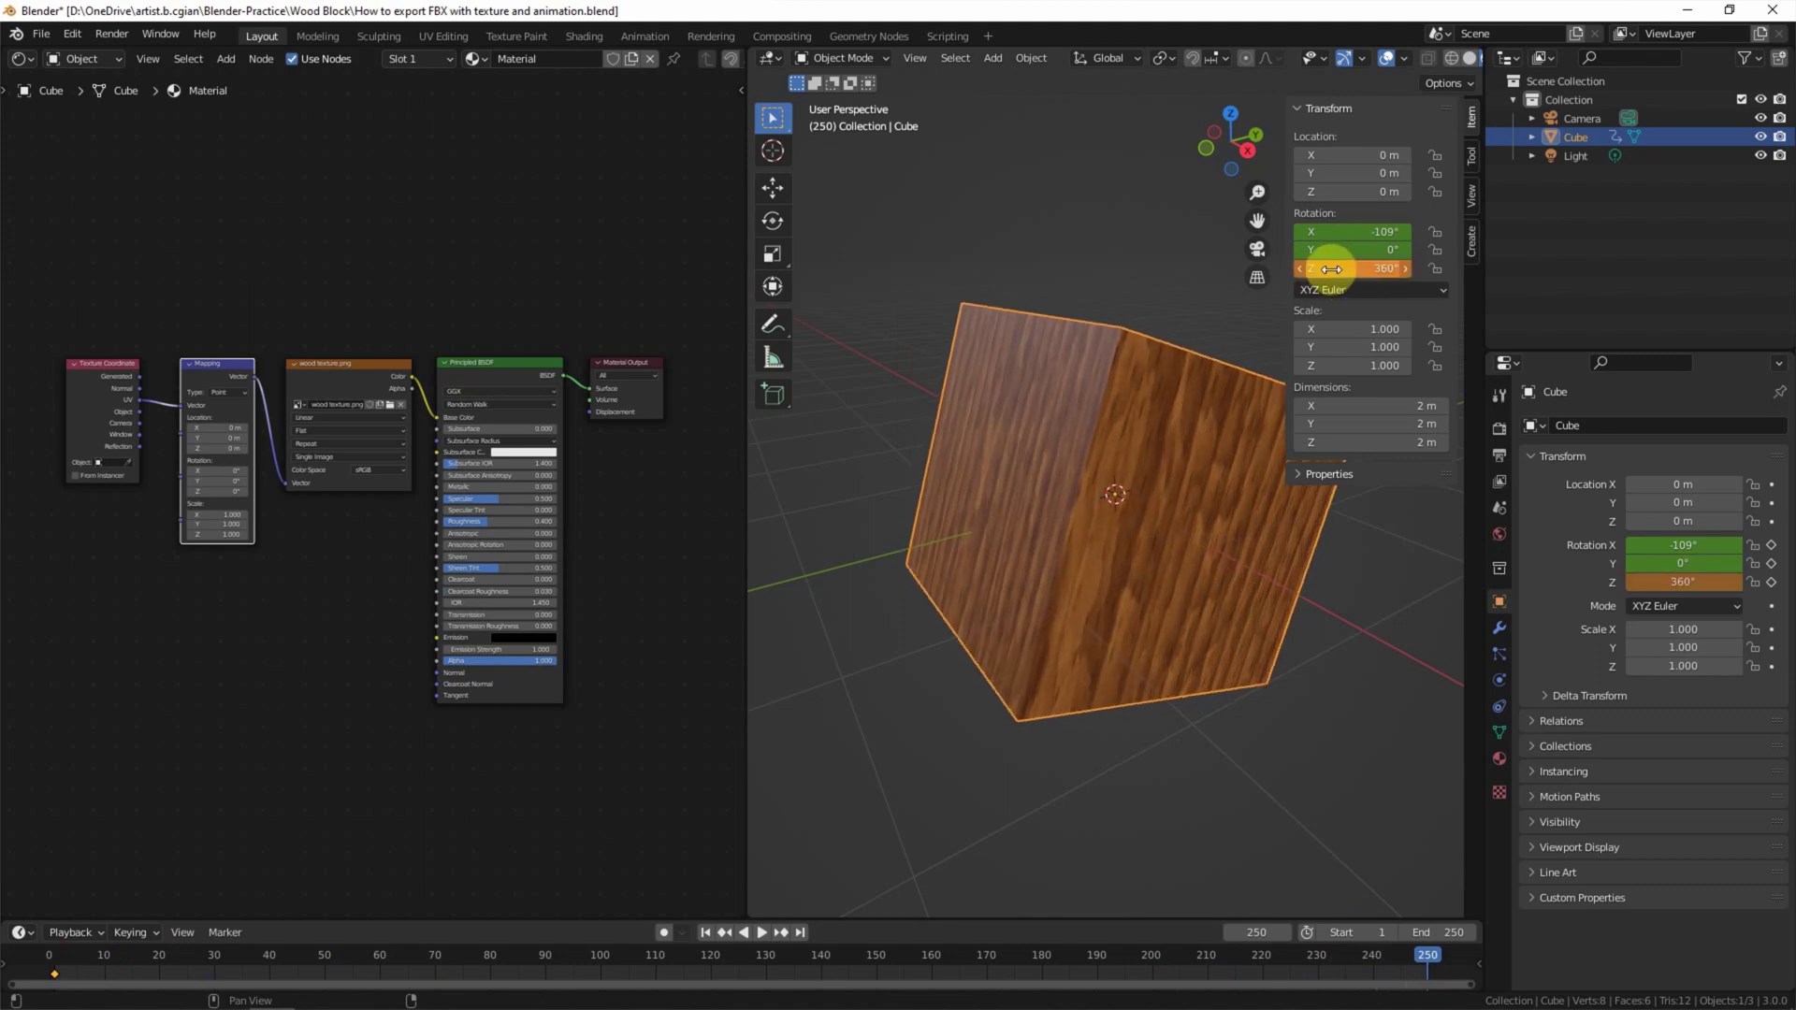
# Insert a Rotation keyframe for the cube at frame 250 and play the animation
pyautogui.rightClick(1150, 419)
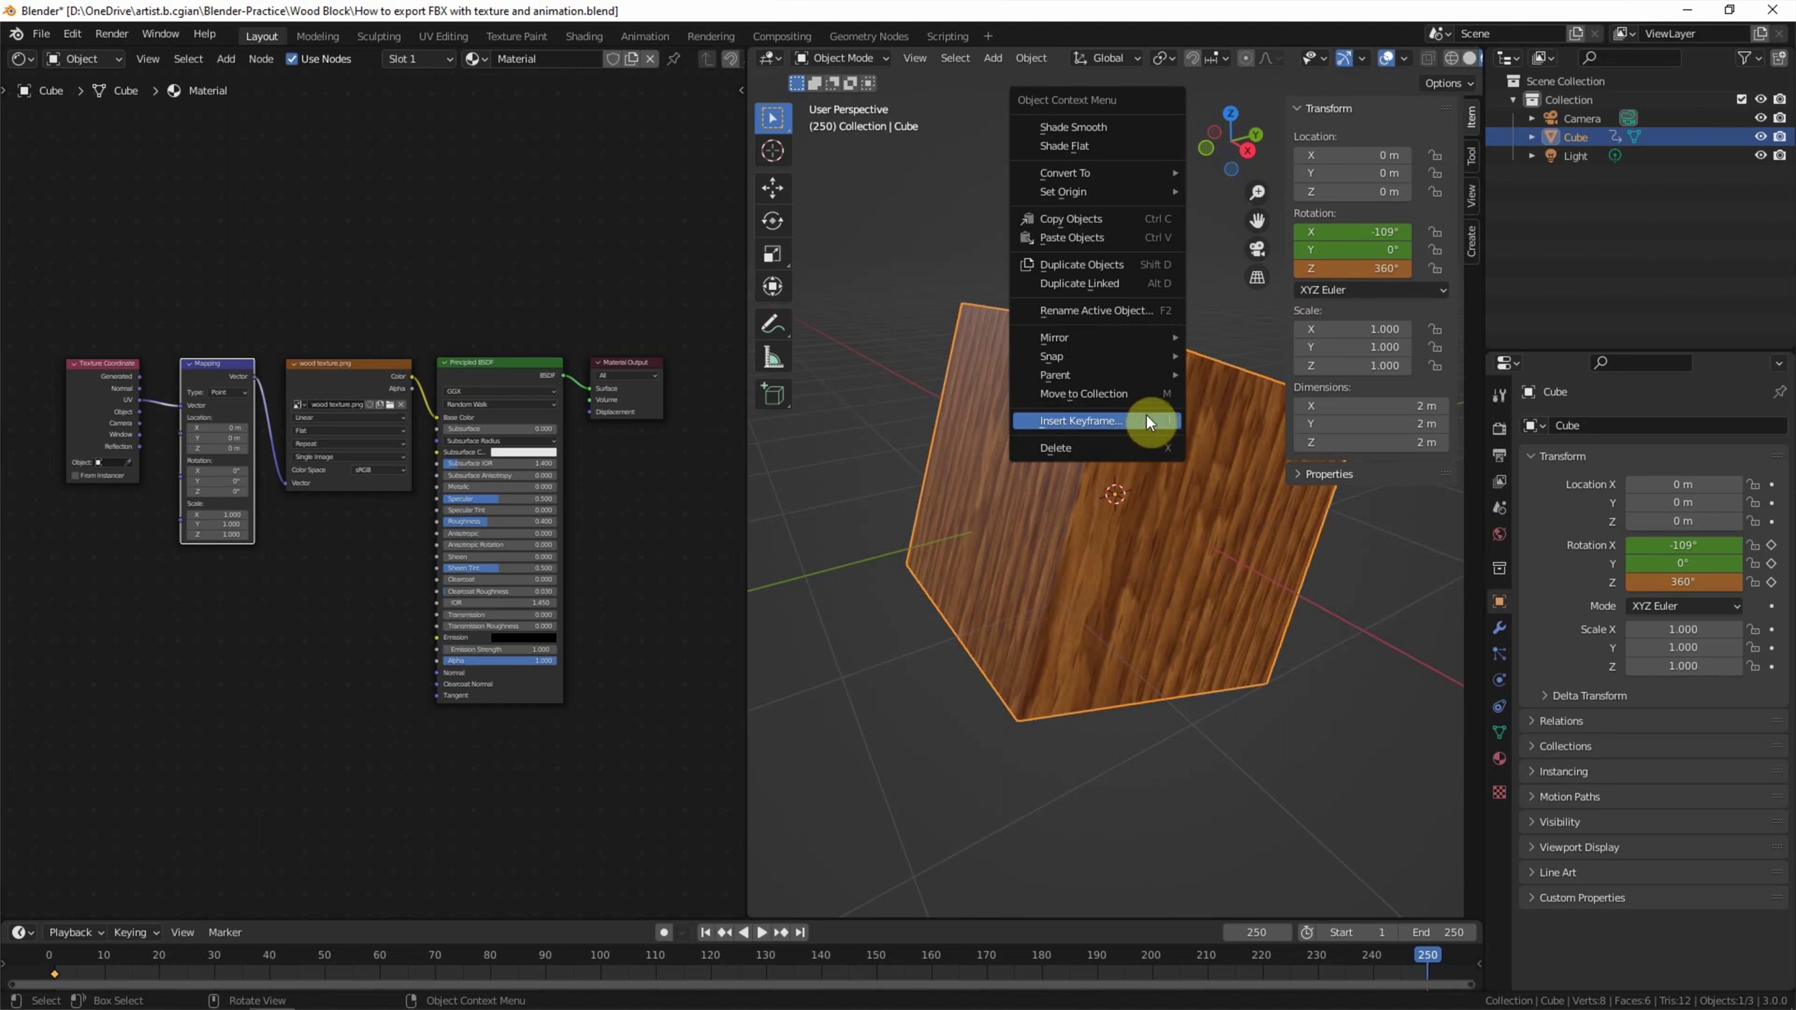
pyautogui.click(1148, 418)
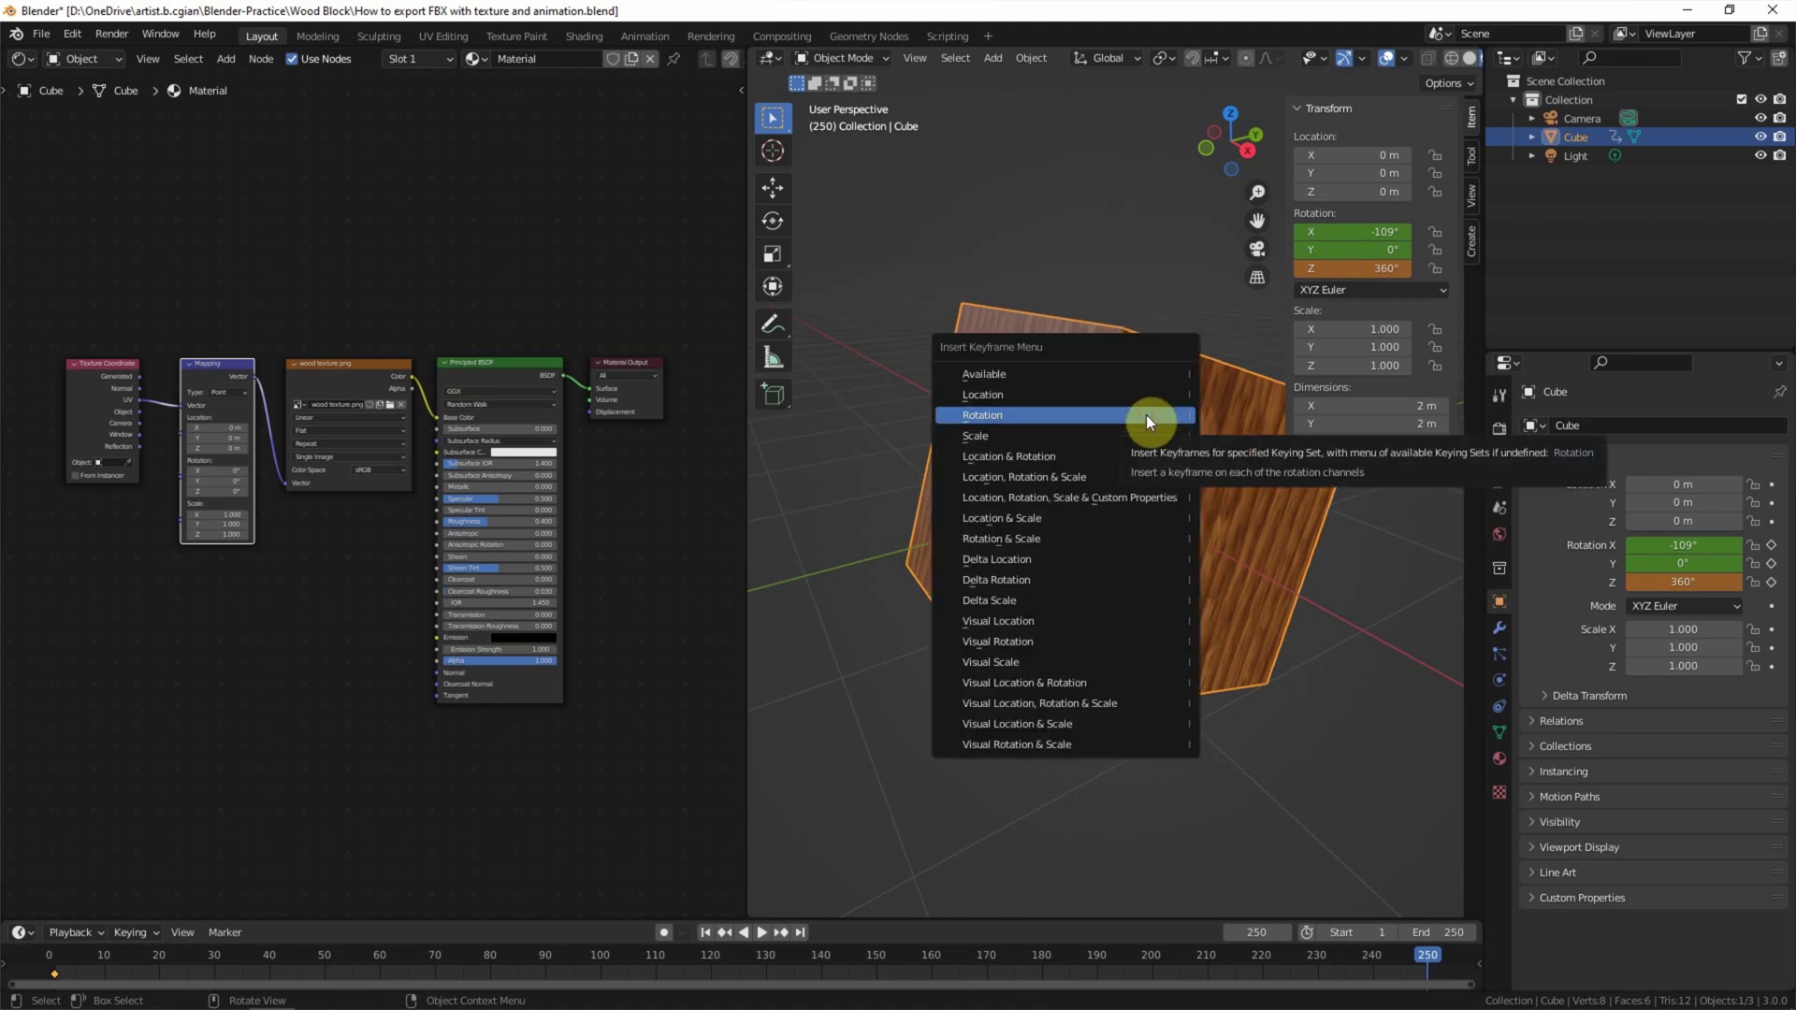
pyautogui.click(1147, 414)
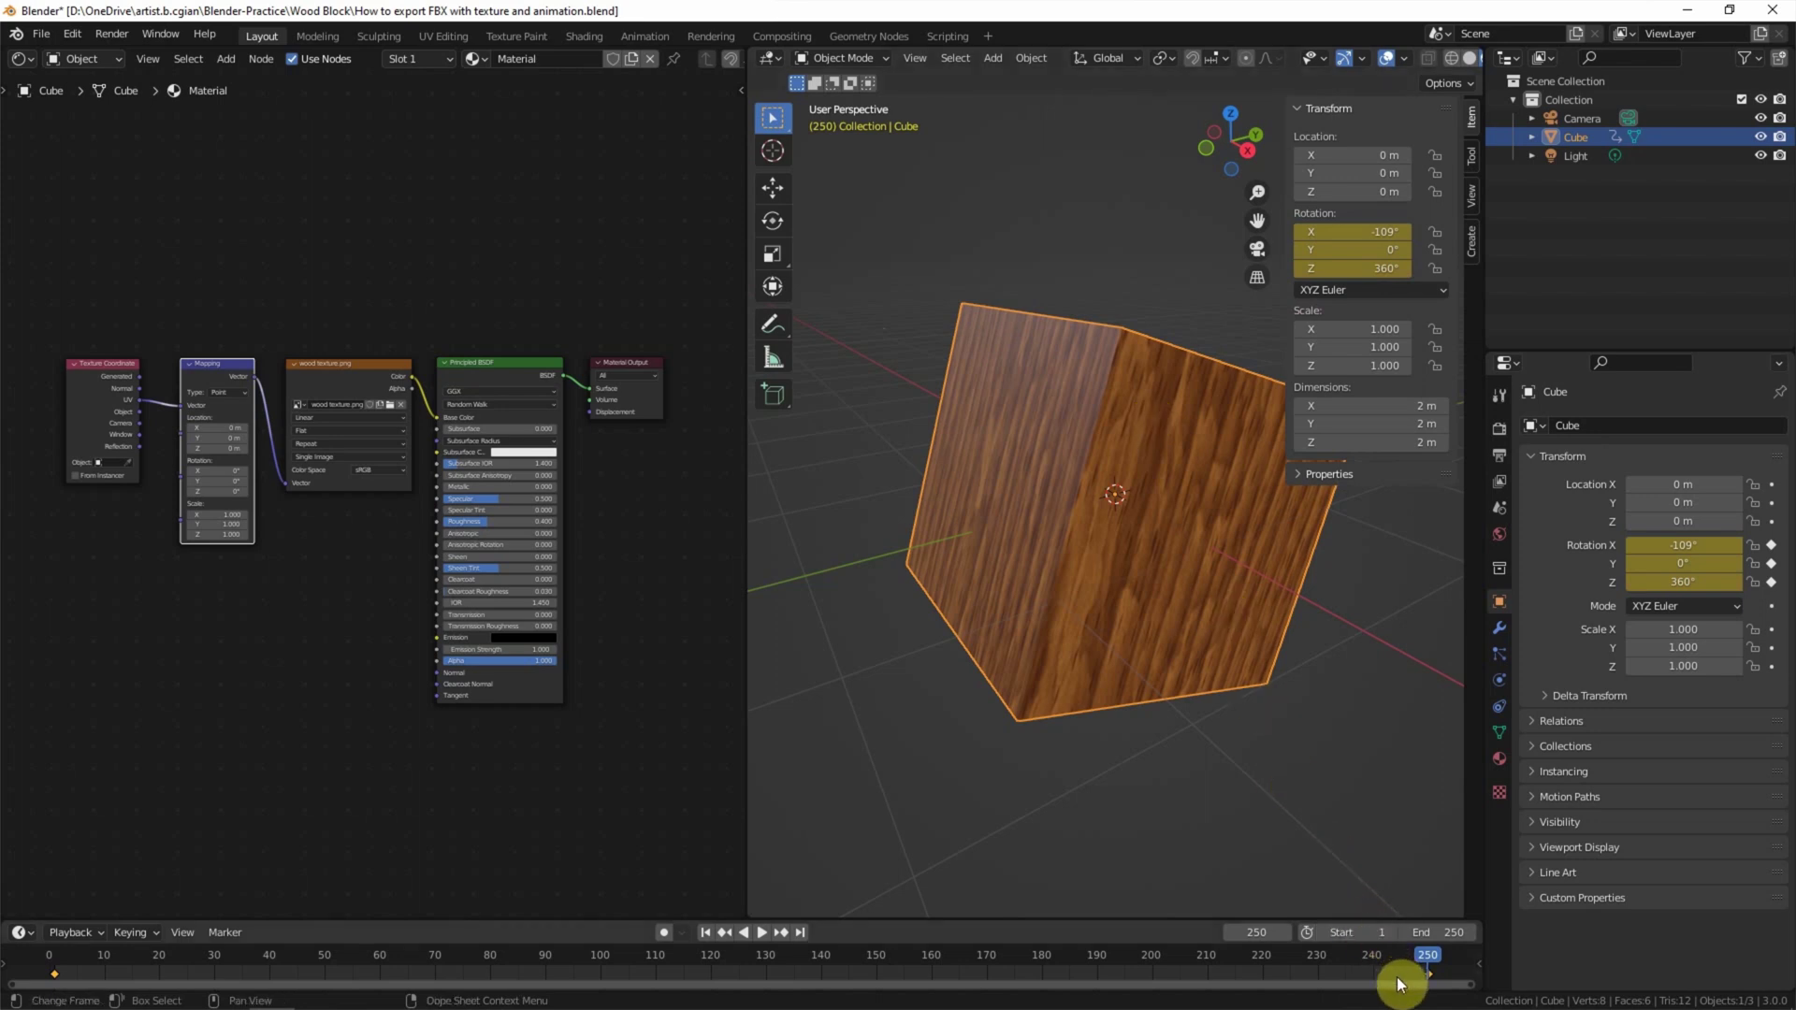
pyautogui.click(762, 933)
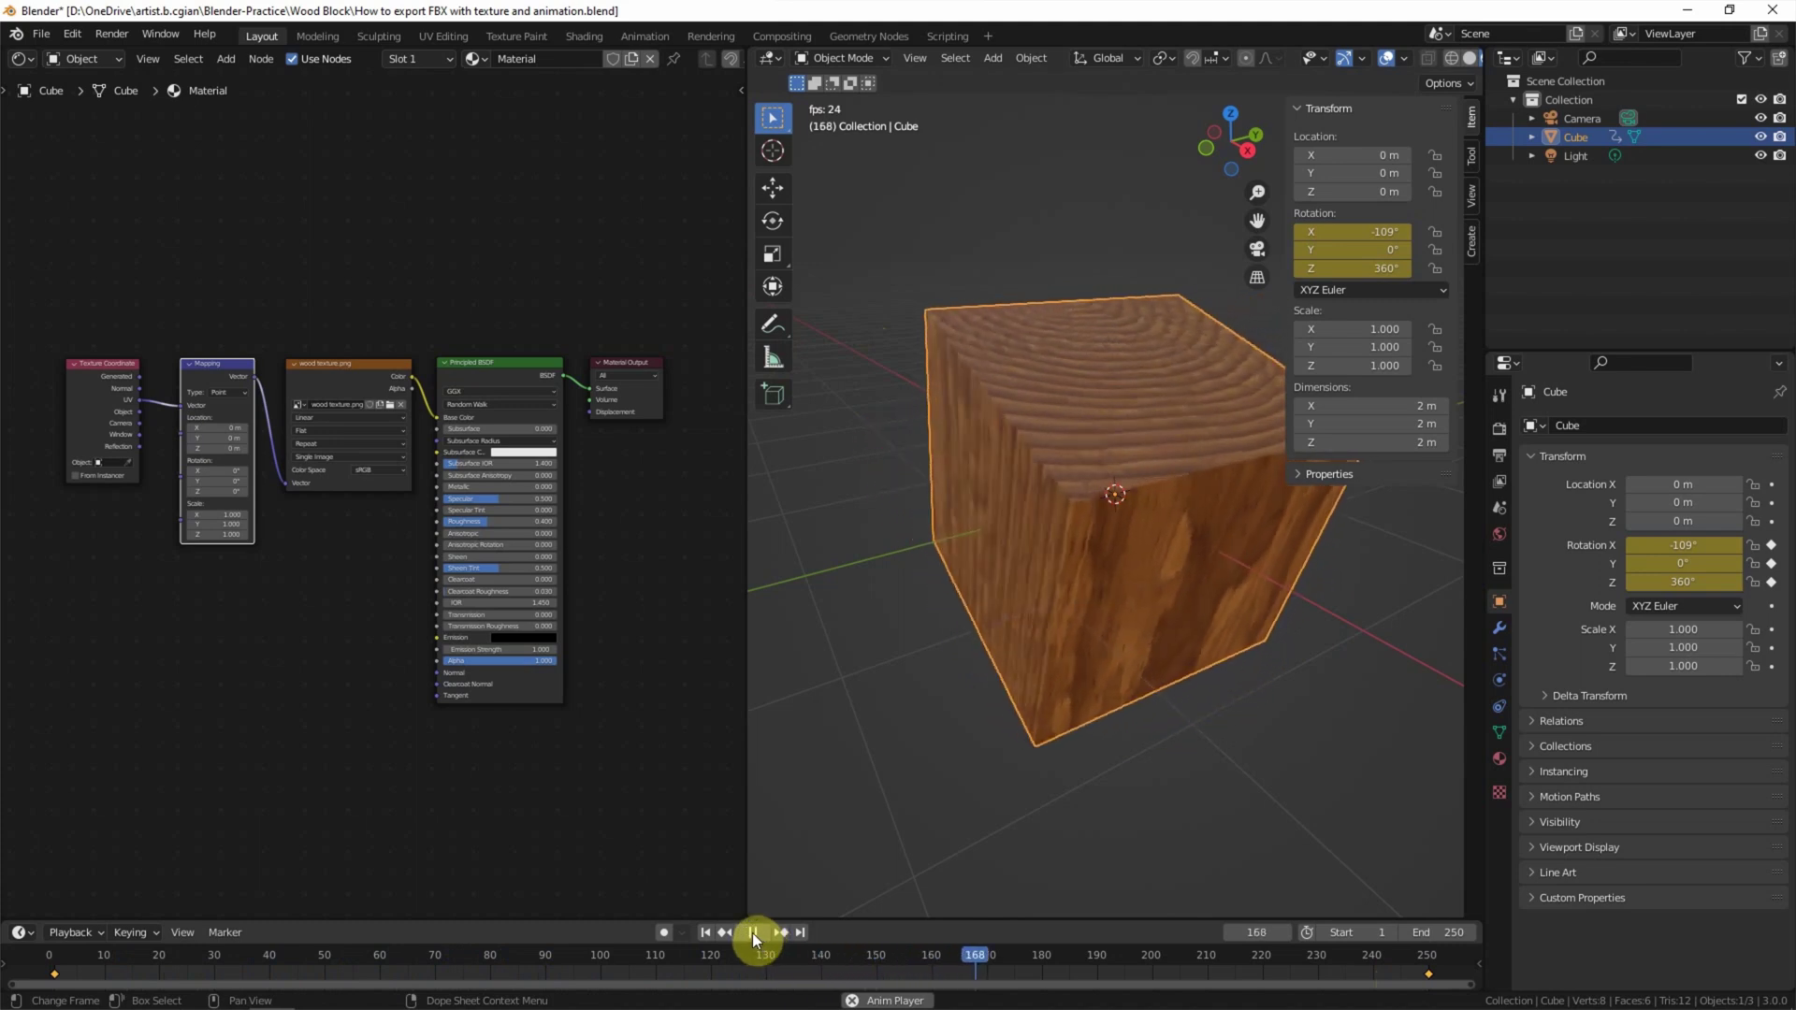
# Stop the animation playback and open the FBX export window, resized and placed clear of the cube
pyautogui.click(752, 933)
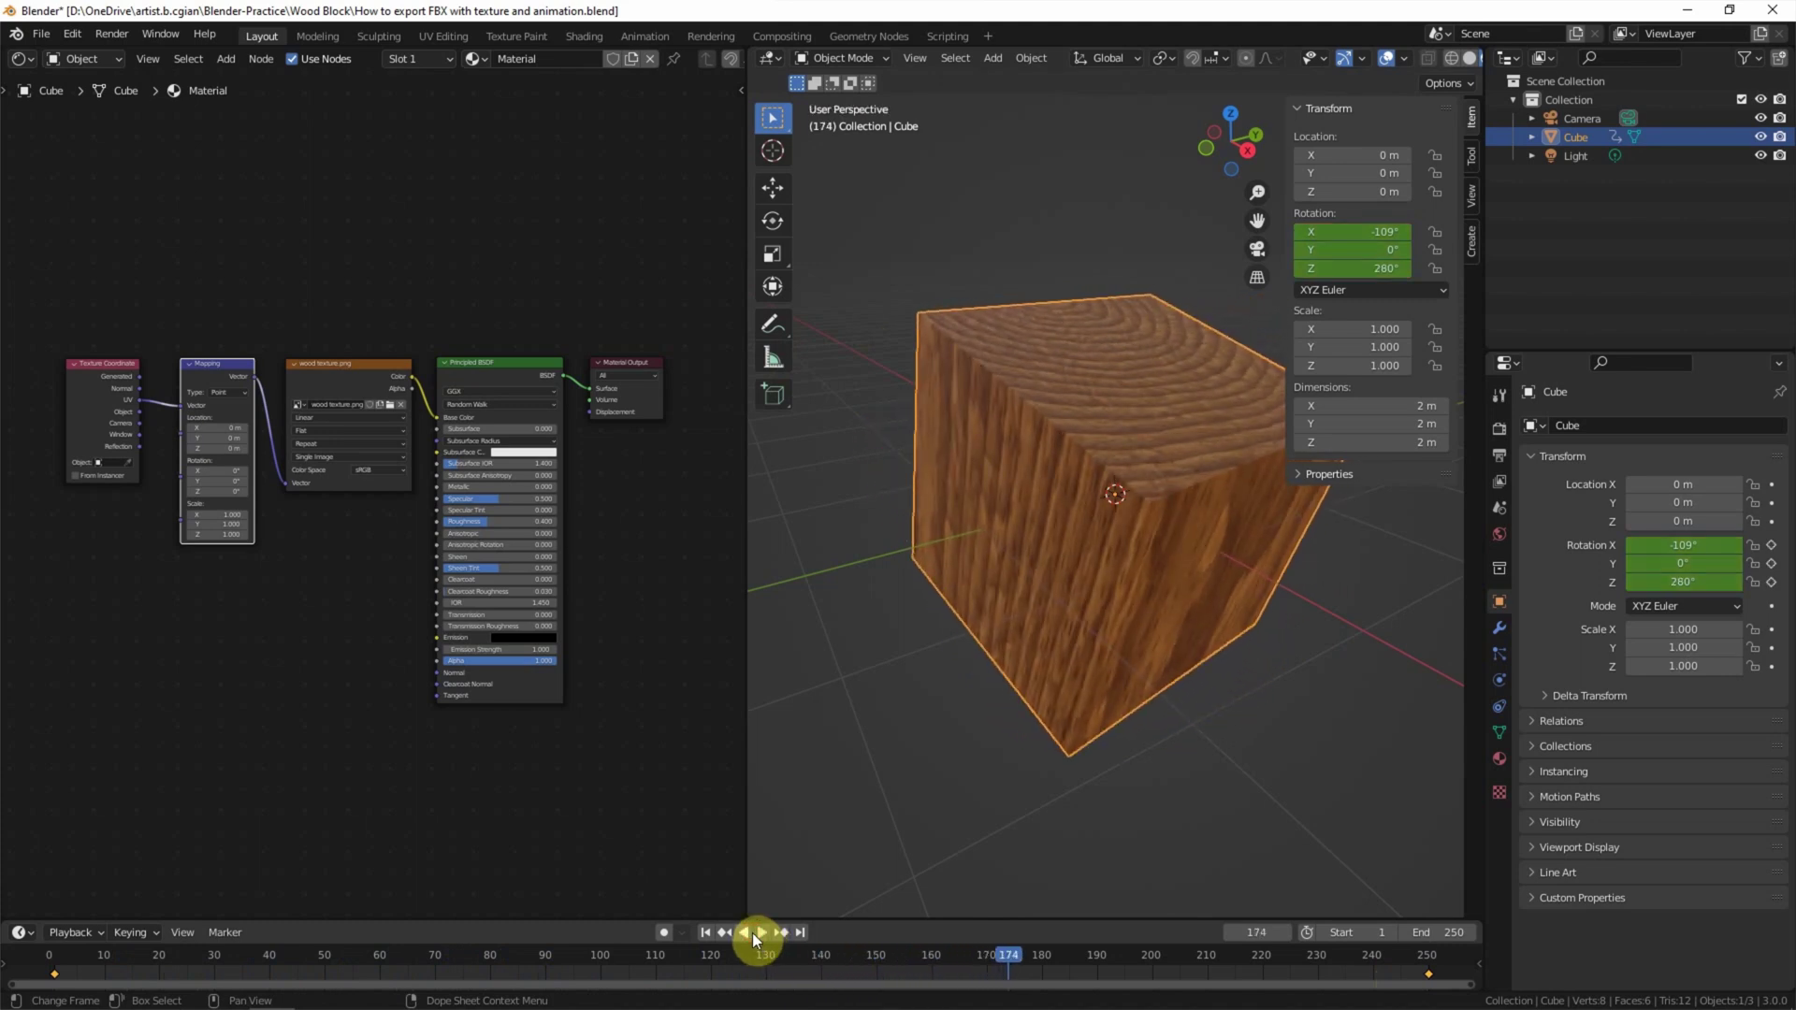
pyautogui.click(40, 36)
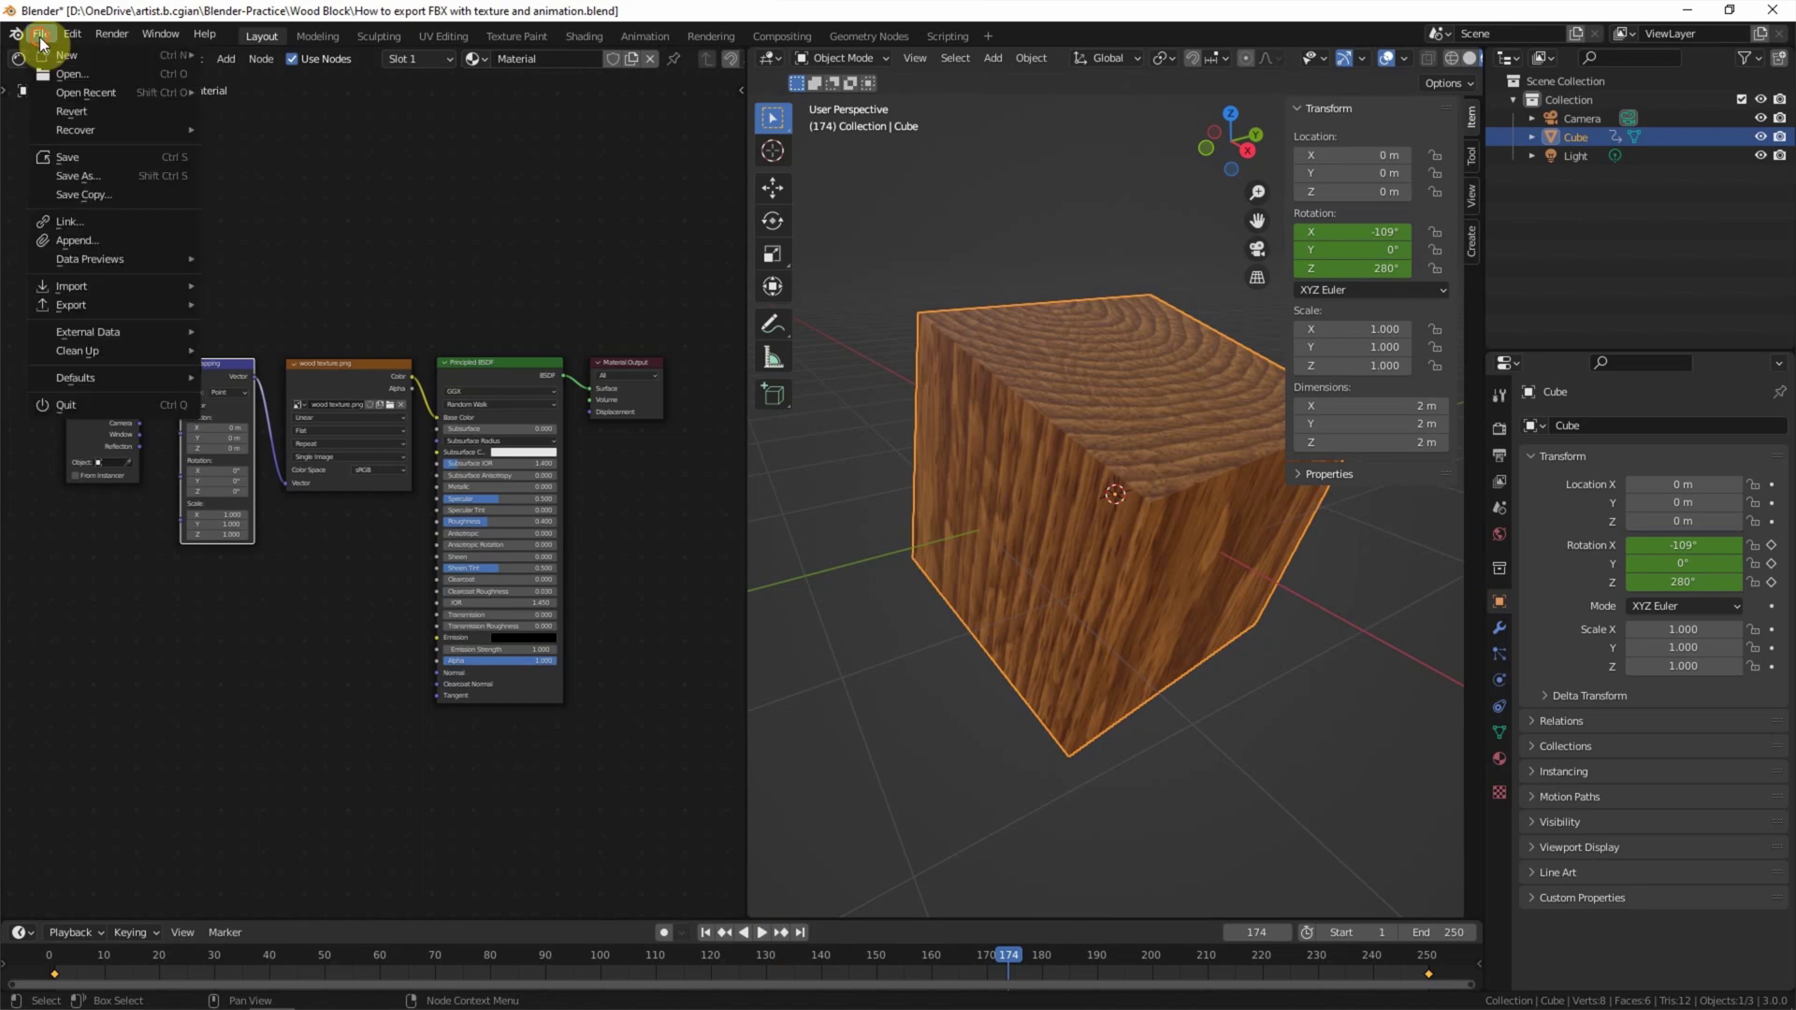
pyautogui.moveTo(112, 310)
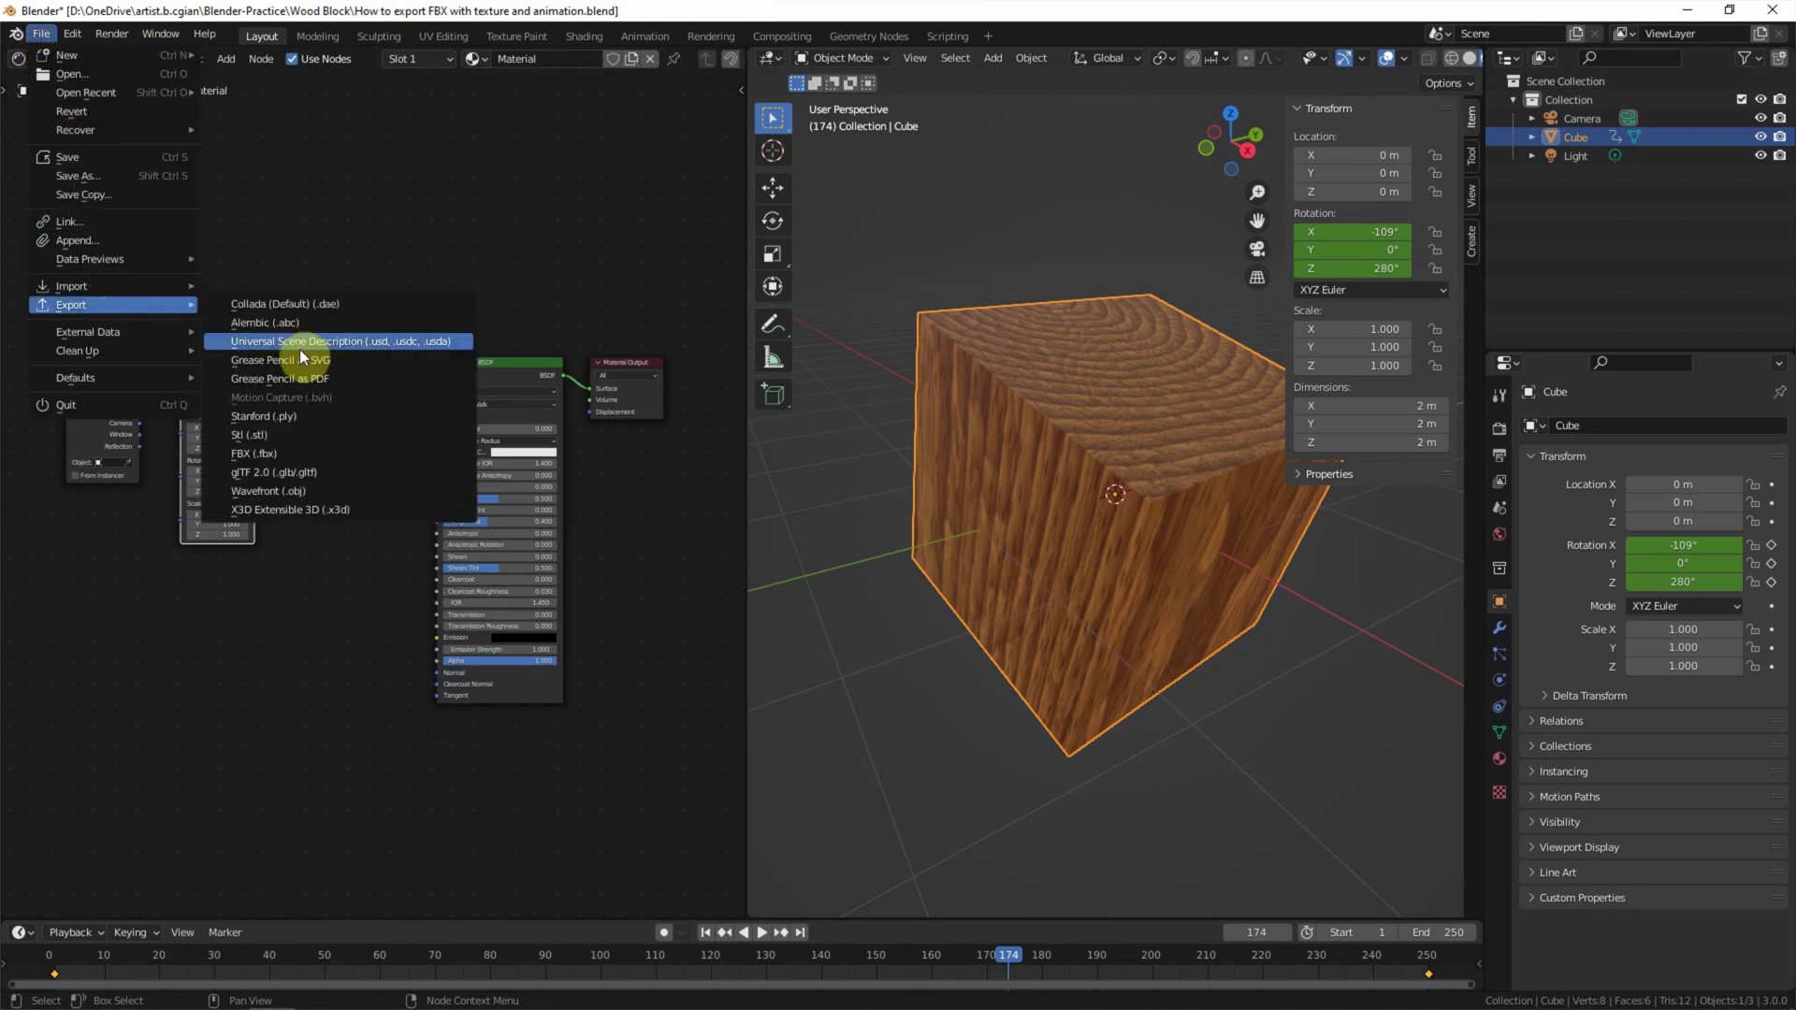
pyautogui.click(307, 453)
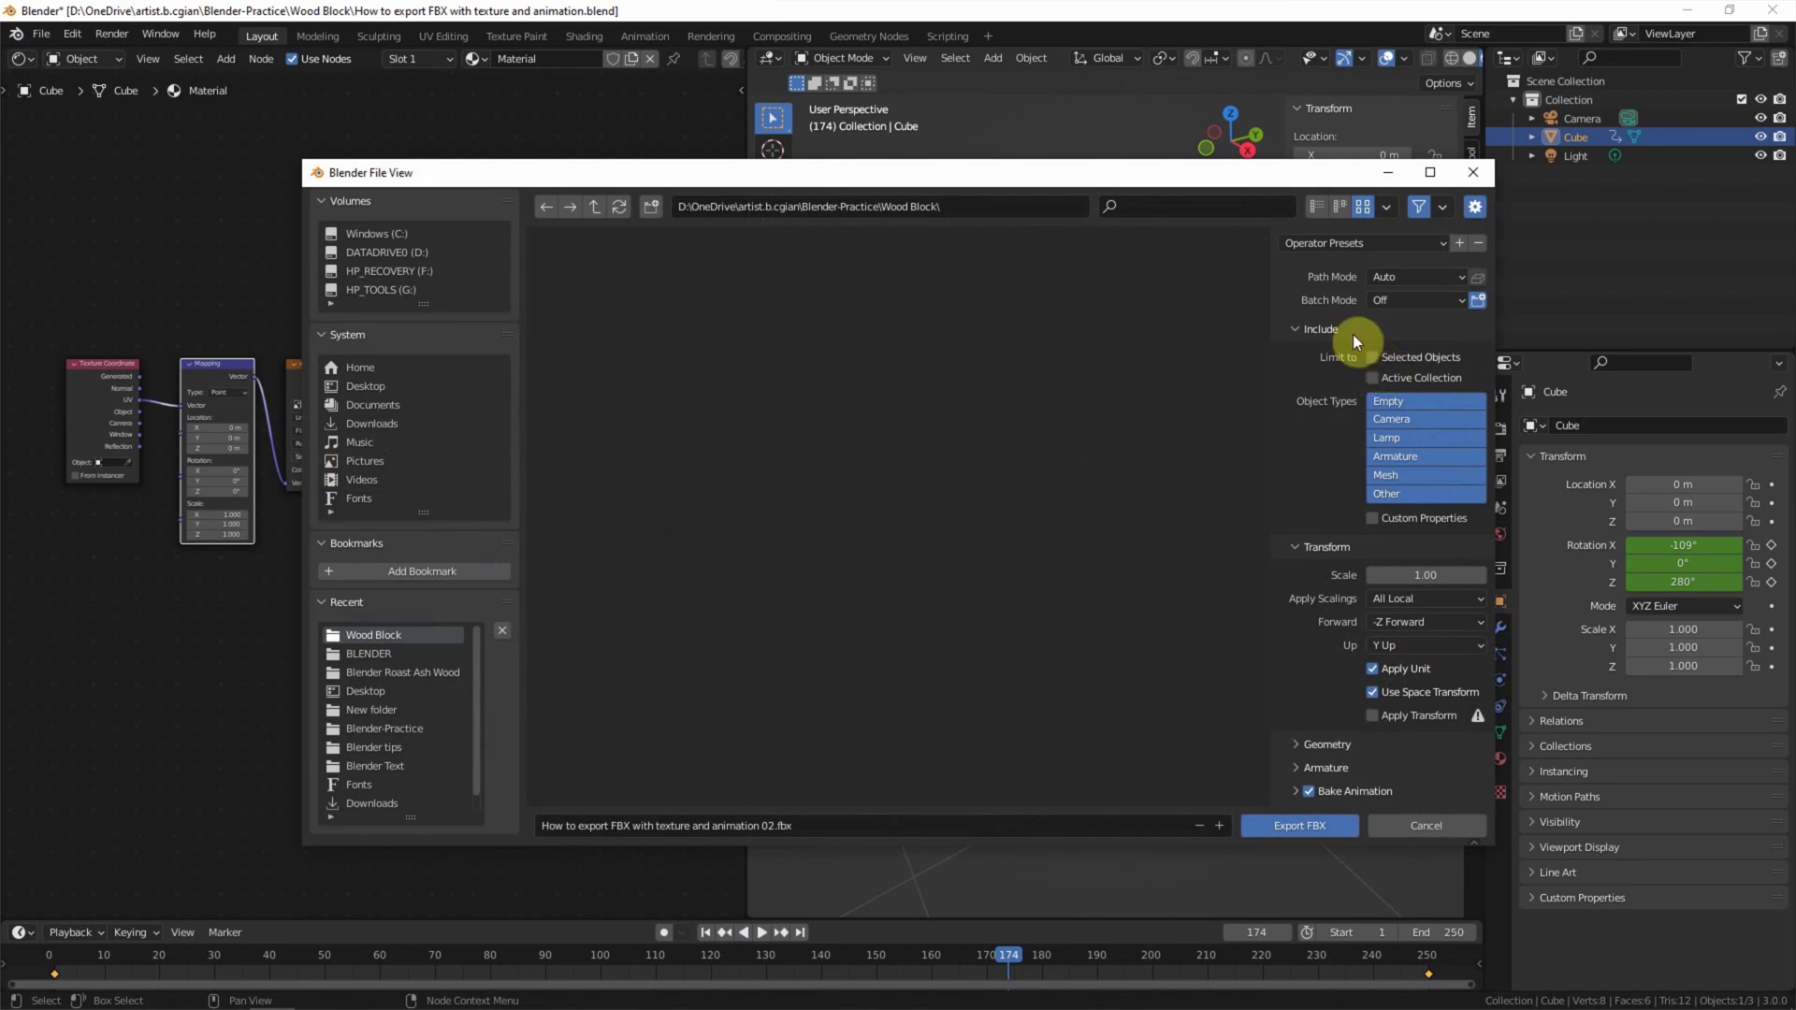
pyautogui.moveTo(1494, 305); pyautogui.dragTo(1148, 294)
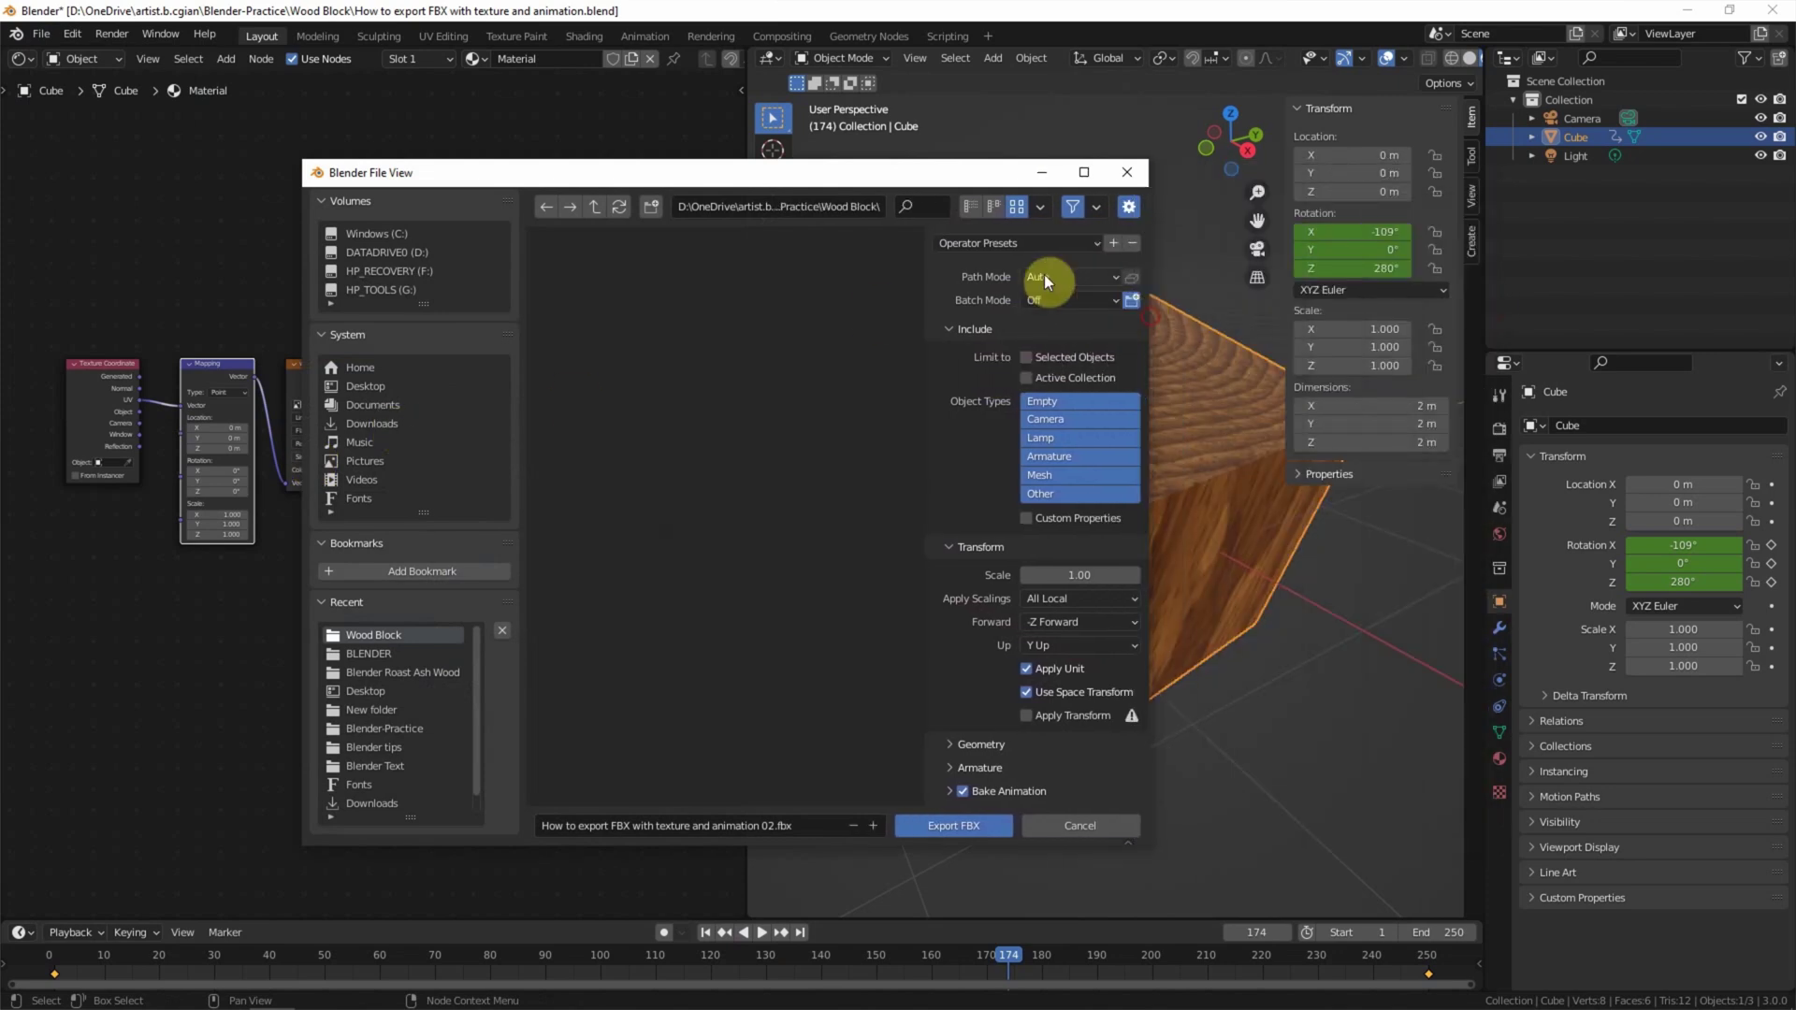
pyautogui.moveTo(919, 172); pyautogui.dragTo(740, 134)
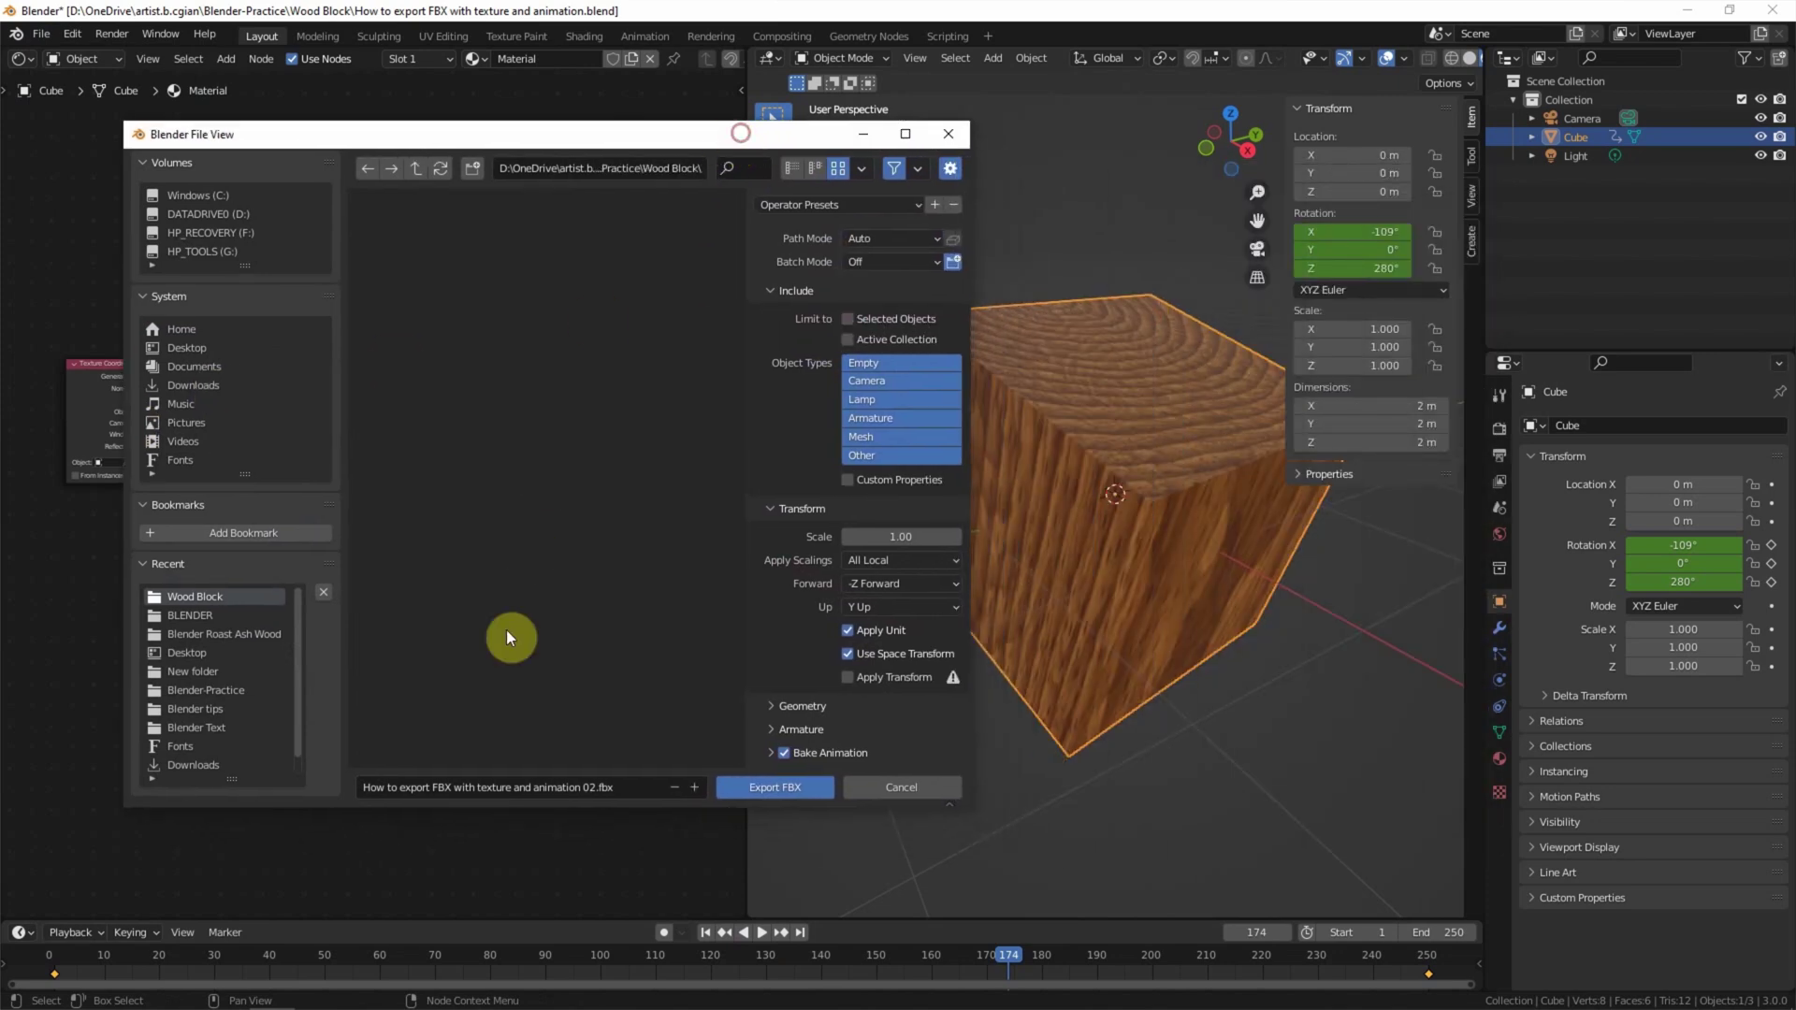
# Export only the selected objects to the Wood Block folder as "wood block animation.fbx"
pyautogui.click(561, 786)
pyautogui.moveTo(596, 787); pyautogui.dragTo(340, 775)
pyautogui.write('wood bl')
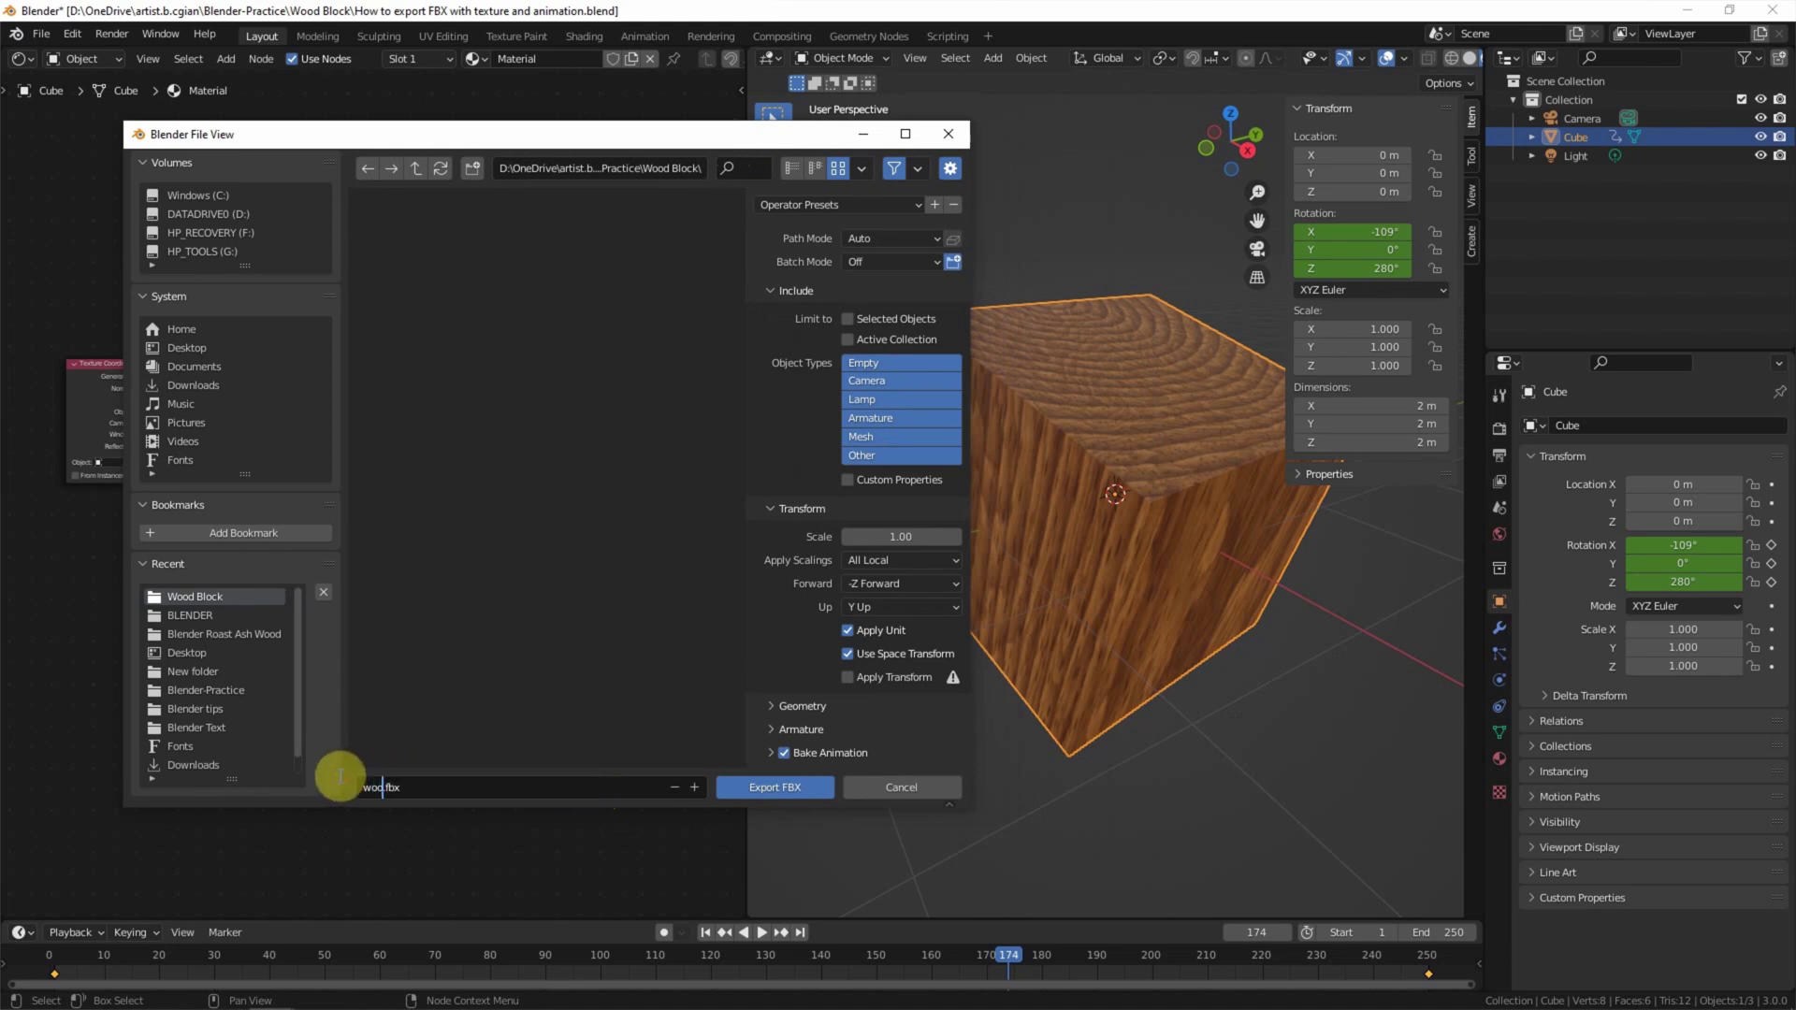
pyautogui.write('ock animation')
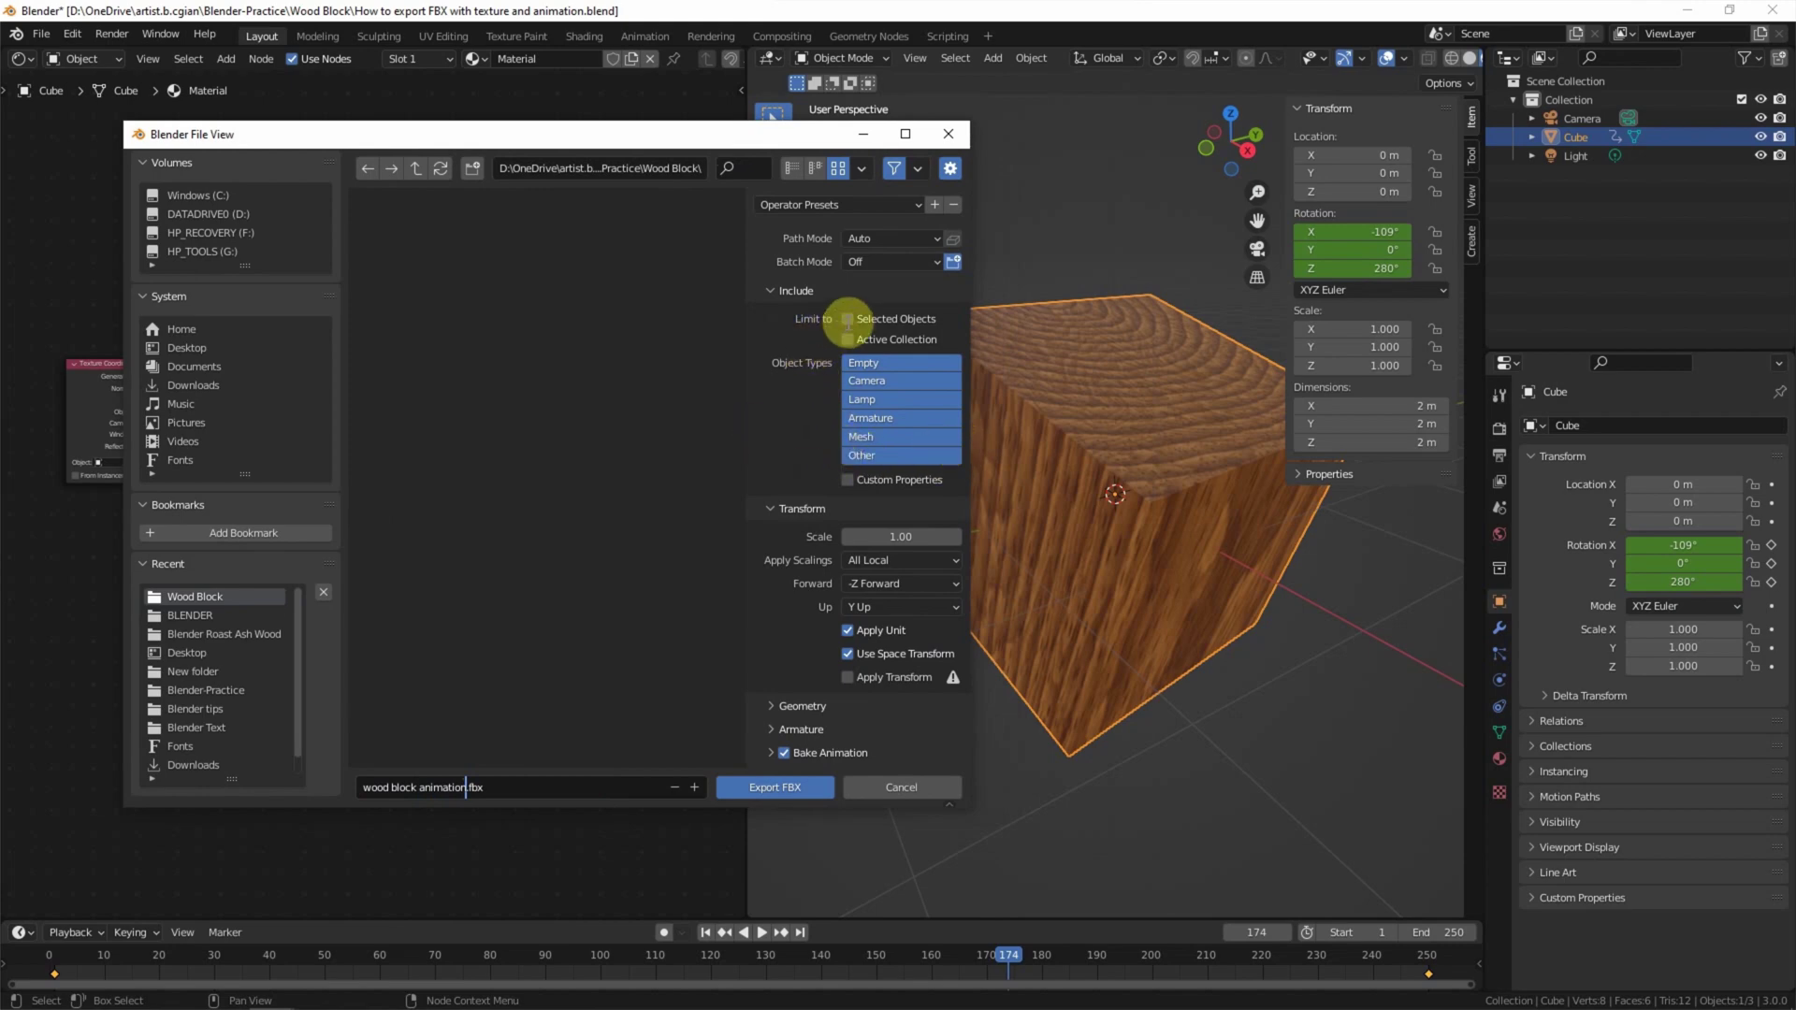
pyautogui.click(848, 320)
pyautogui.click(761, 791)
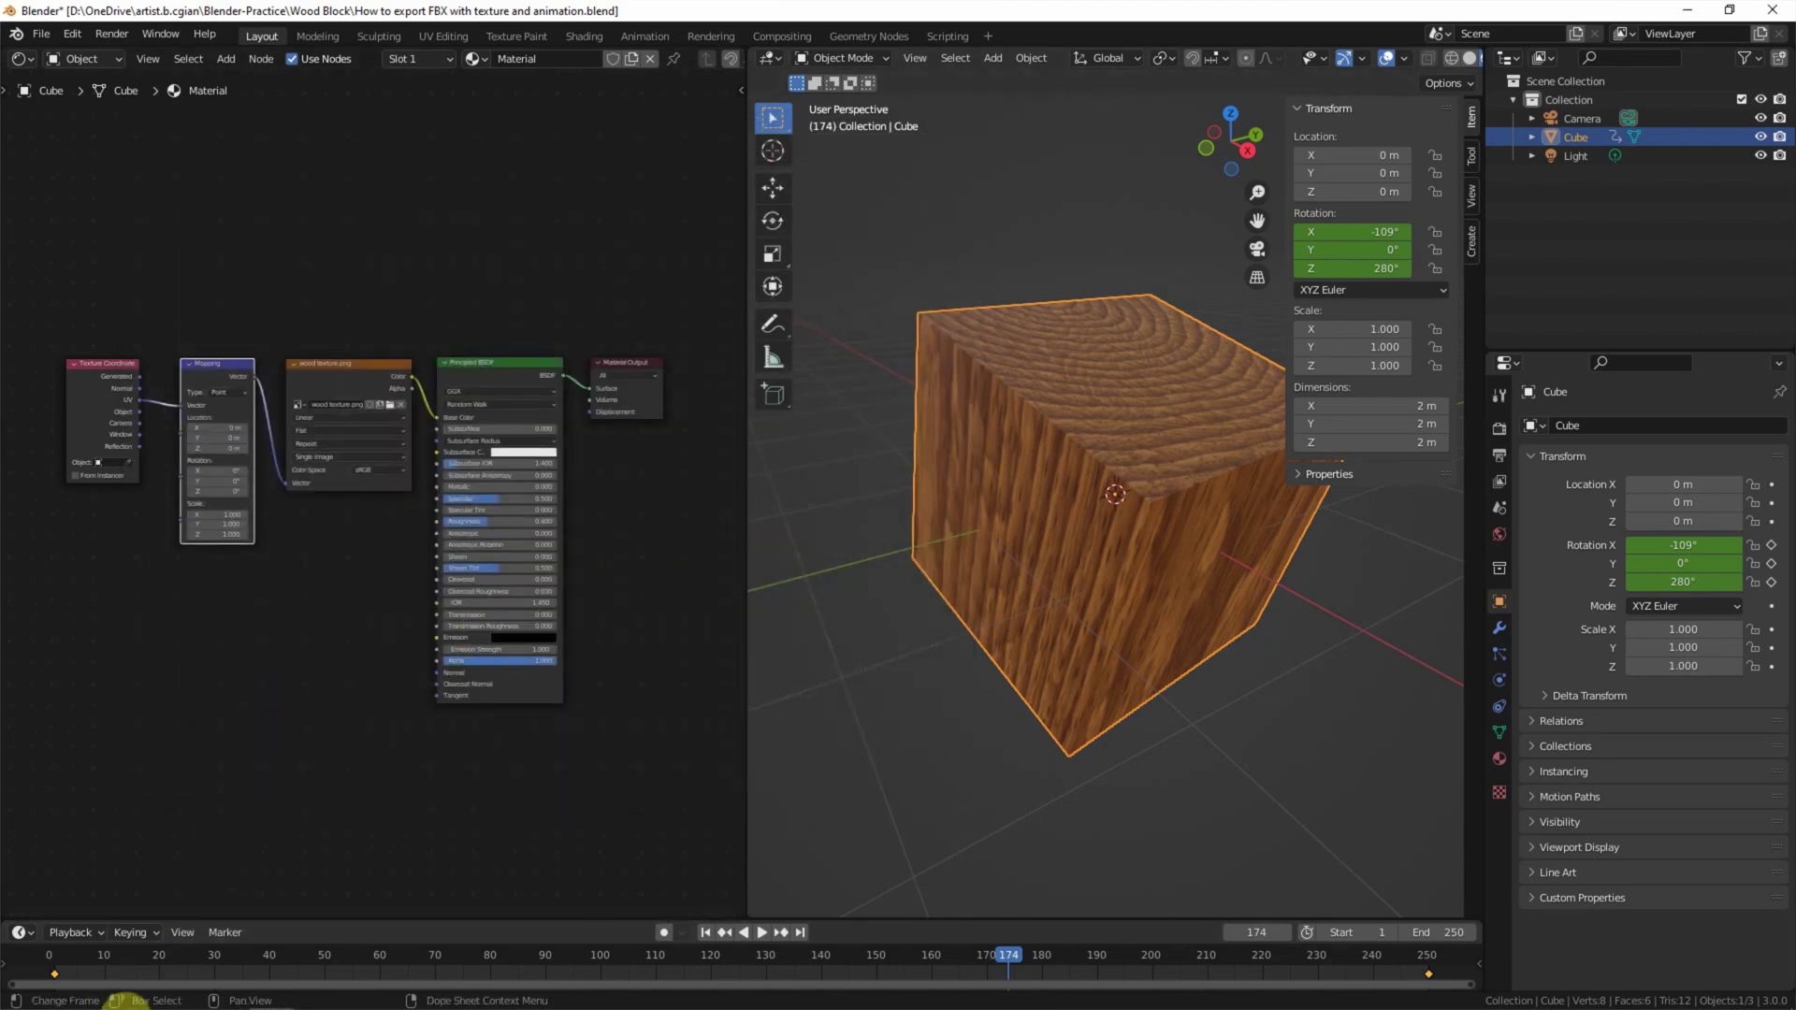
# Switch to the Wood Block folder in File Explorer and open wood block animation.fbx in a maximized Autodesk FBX Review, showing the whole cube
pyautogui.click(92, 997)
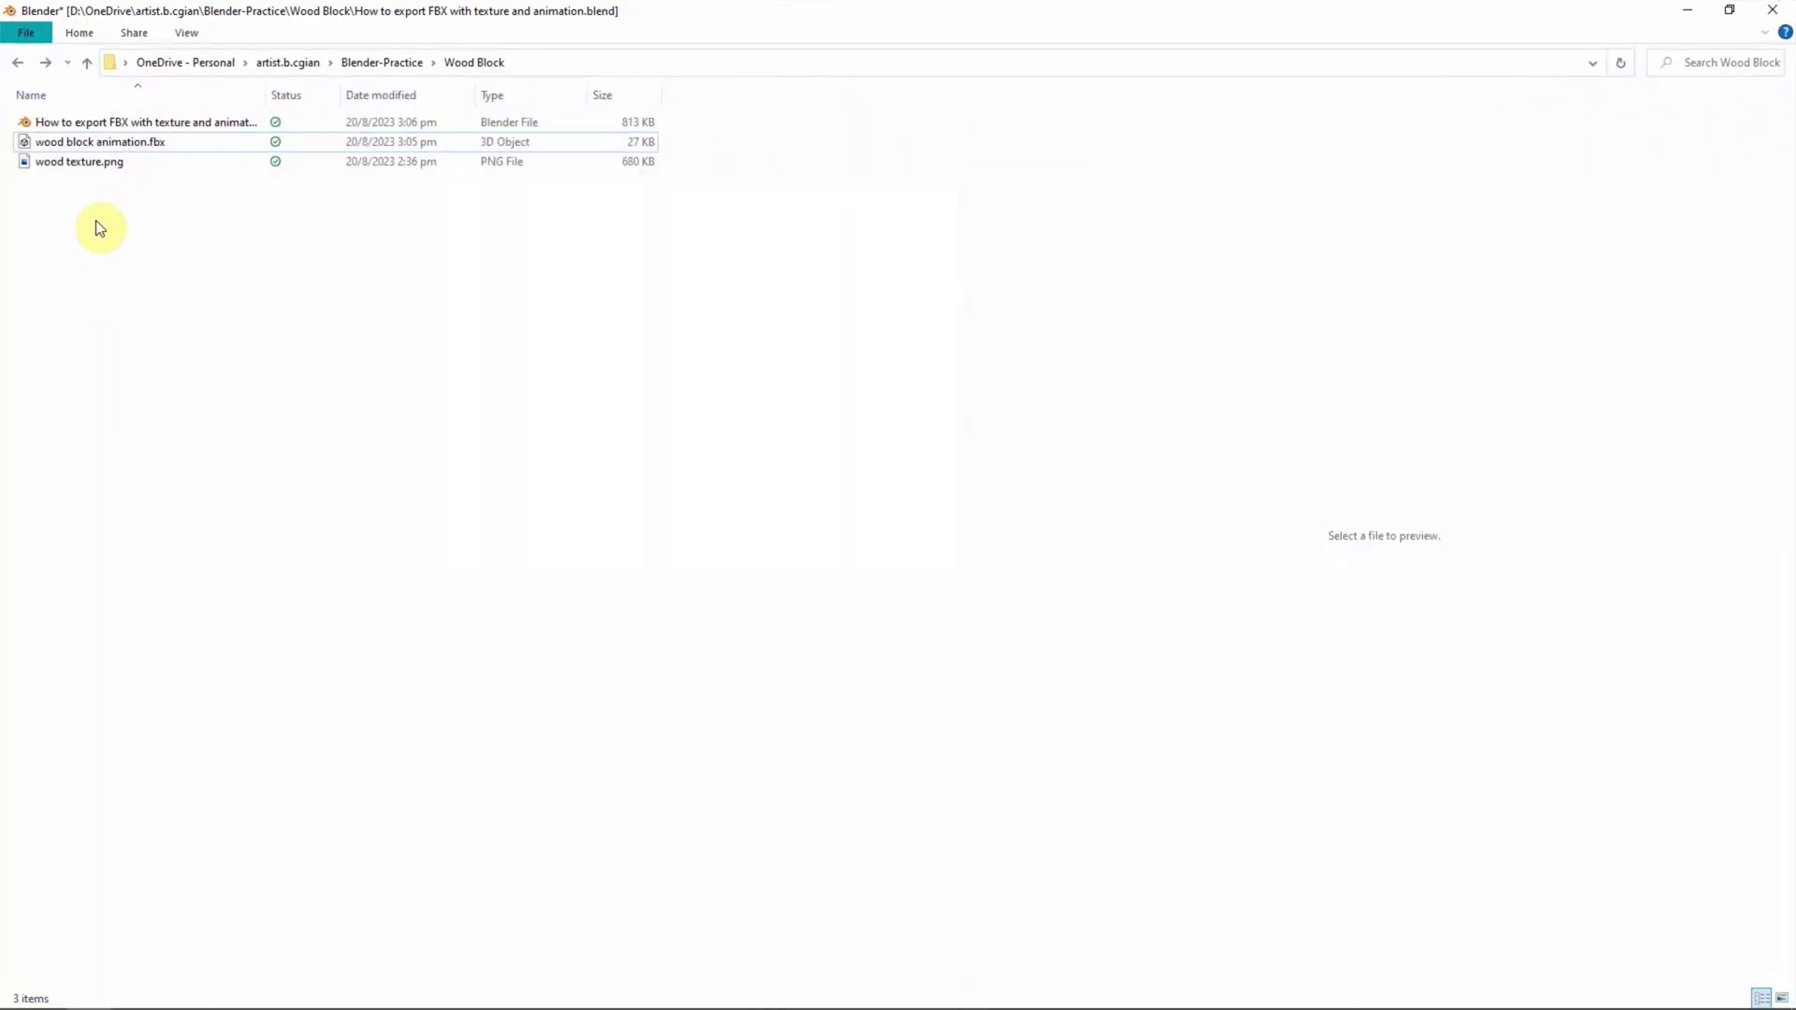
pyautogui.click(127, 142)
pyautogui.rightClick(127, 142)
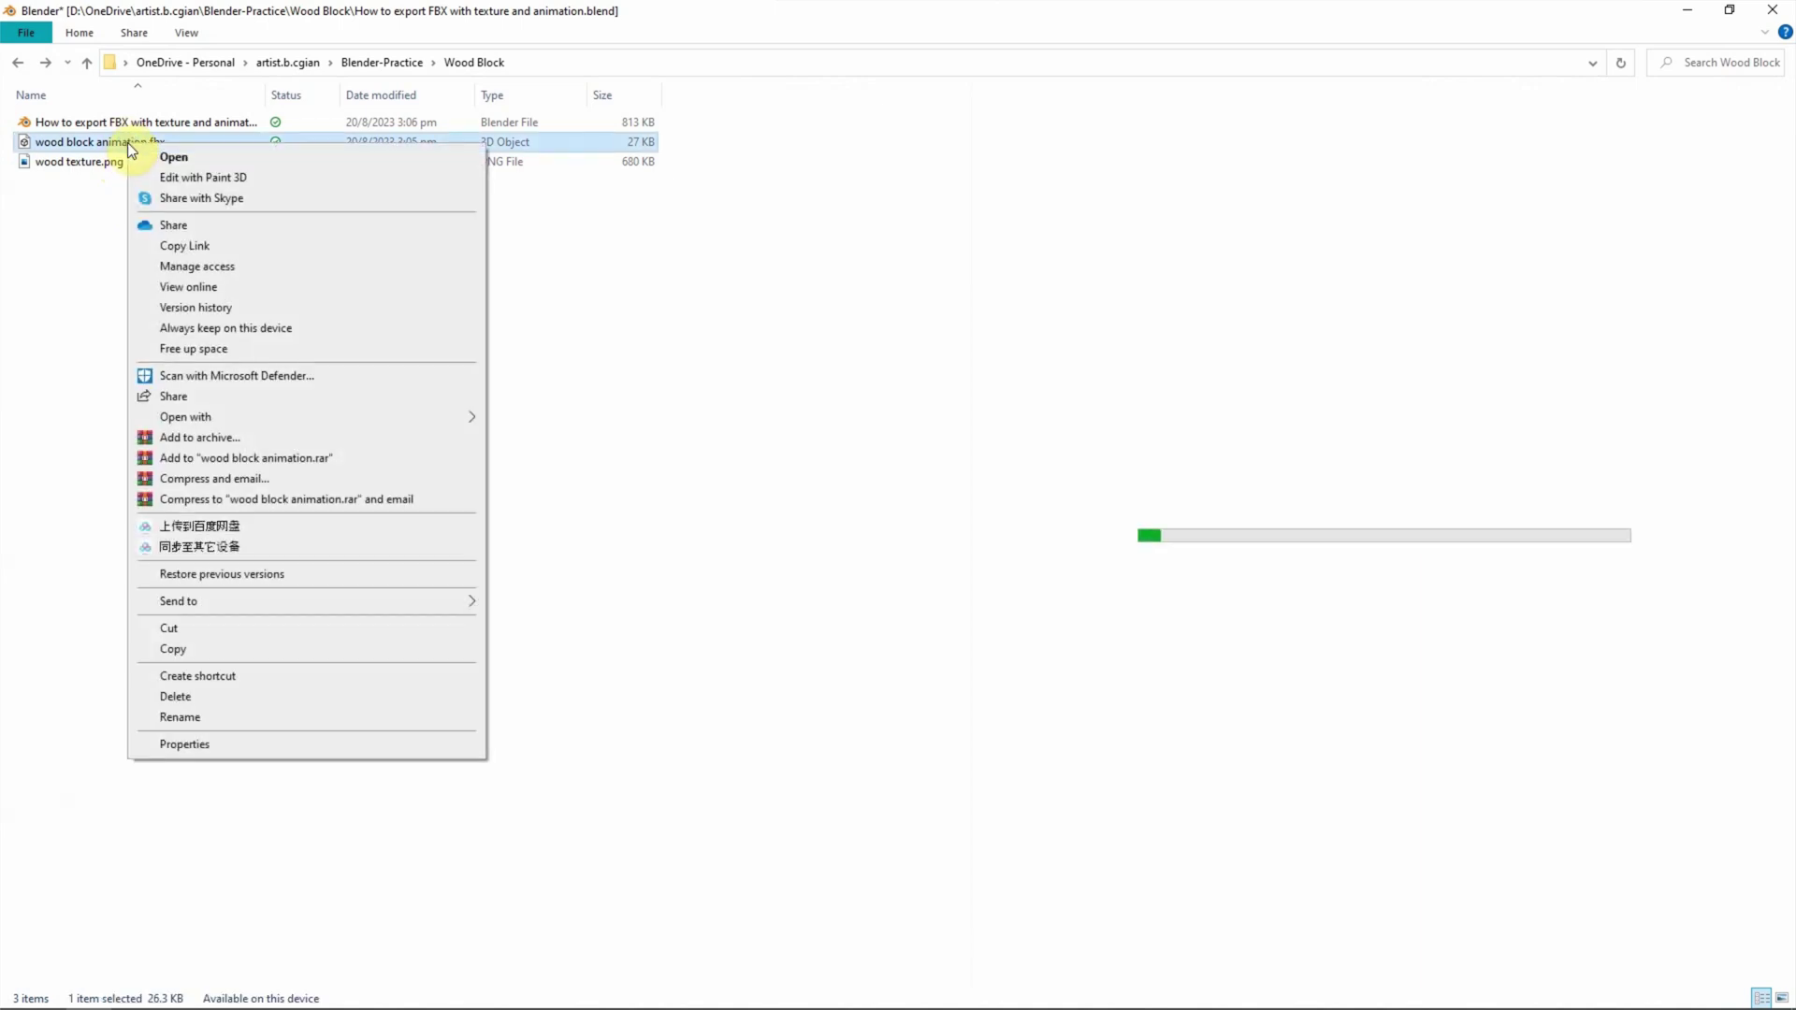
pyautogui.moveTo(315, 421)
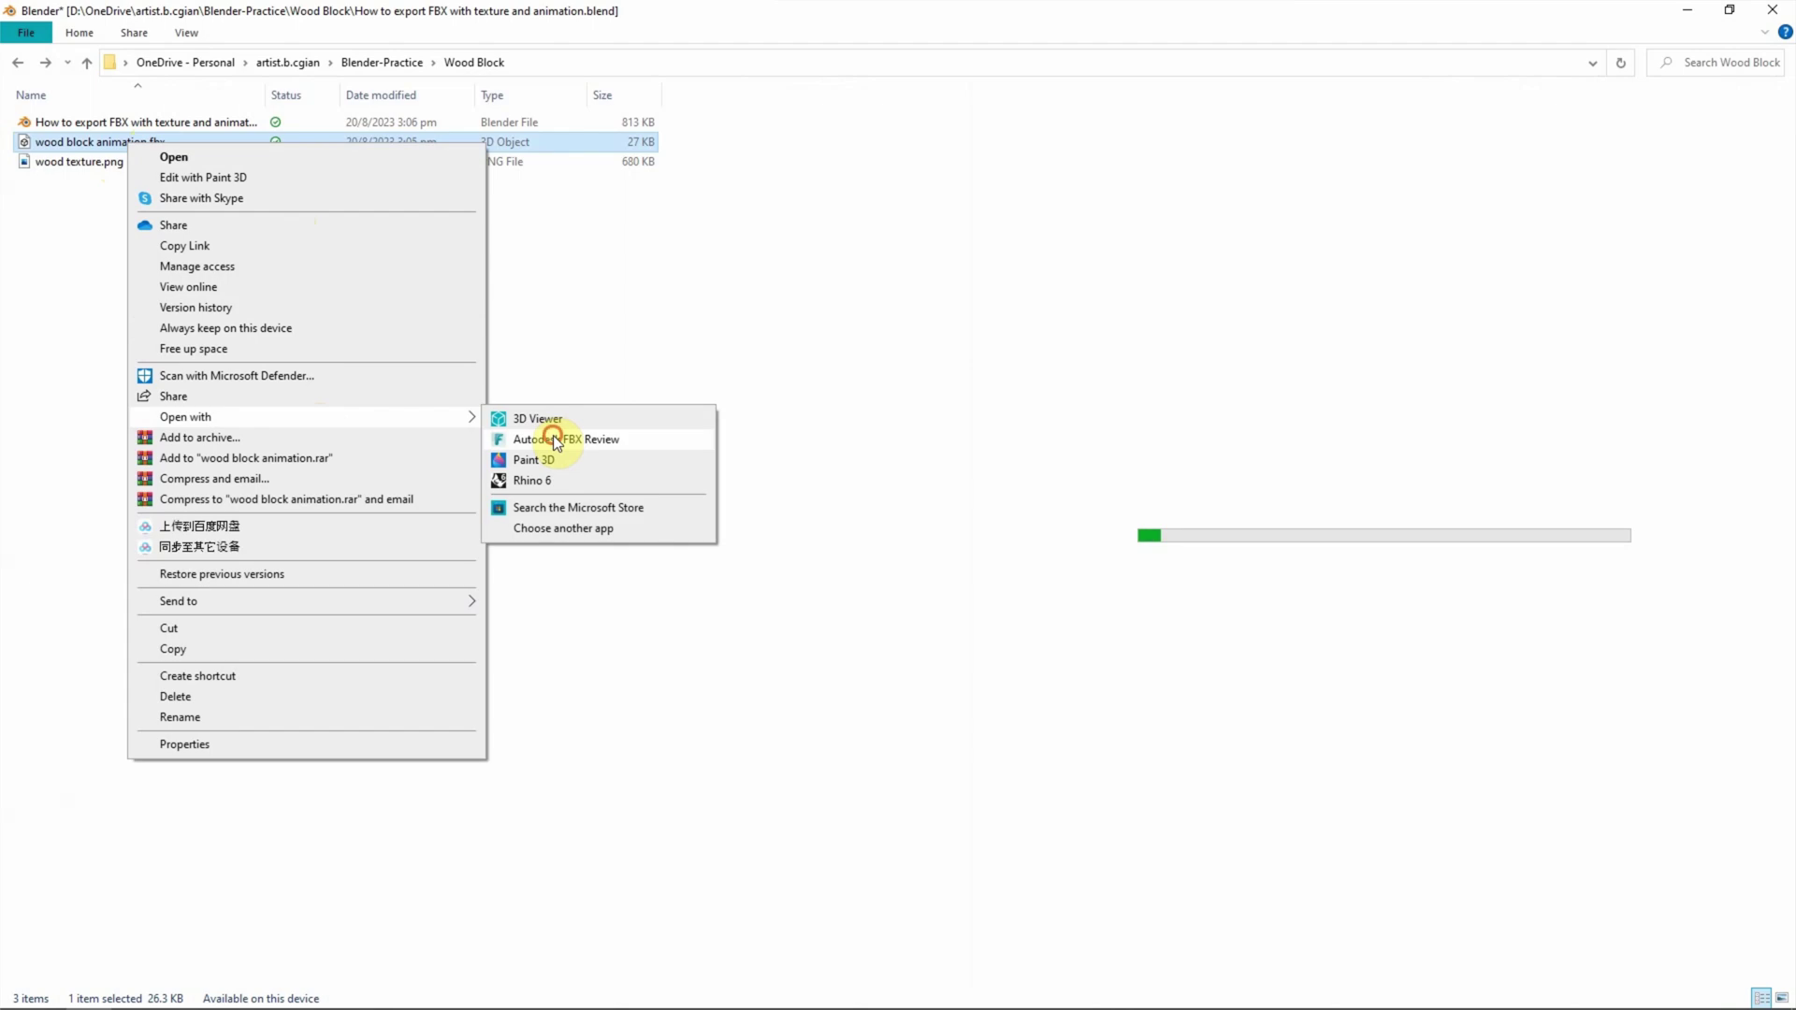
pyautogui.click(553, 438)
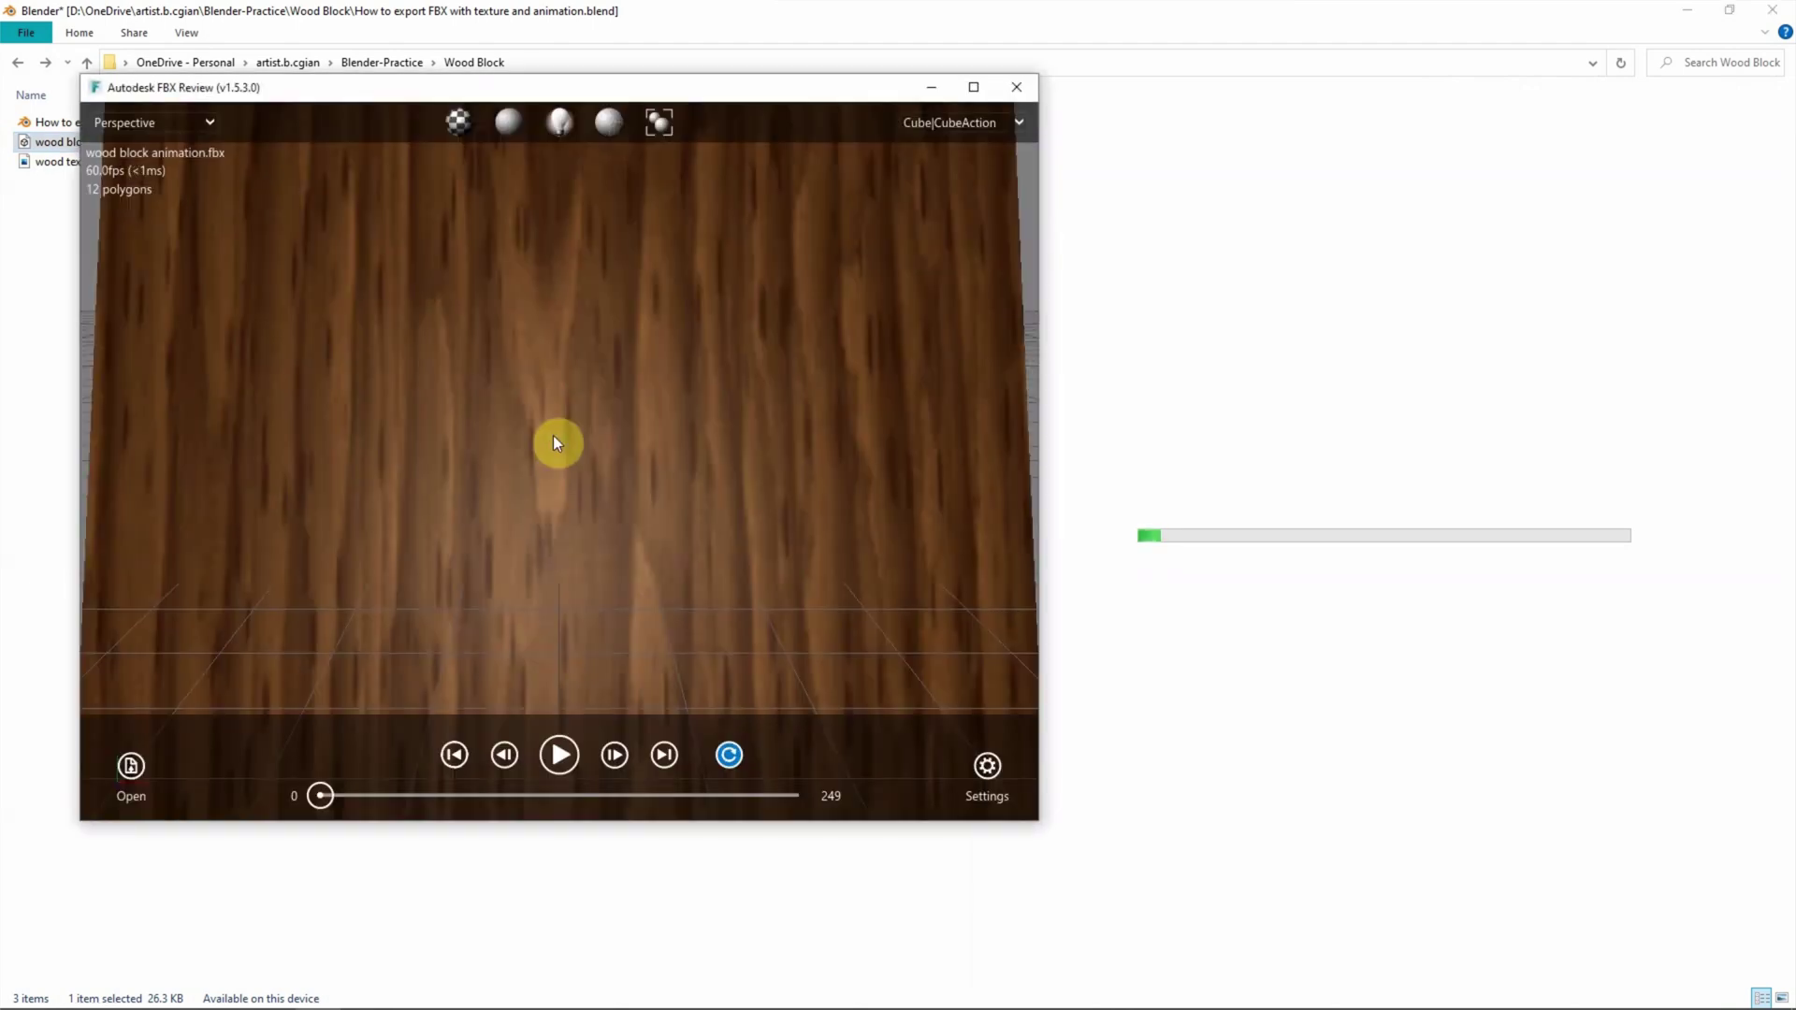
pyautogui.click(965, 87)
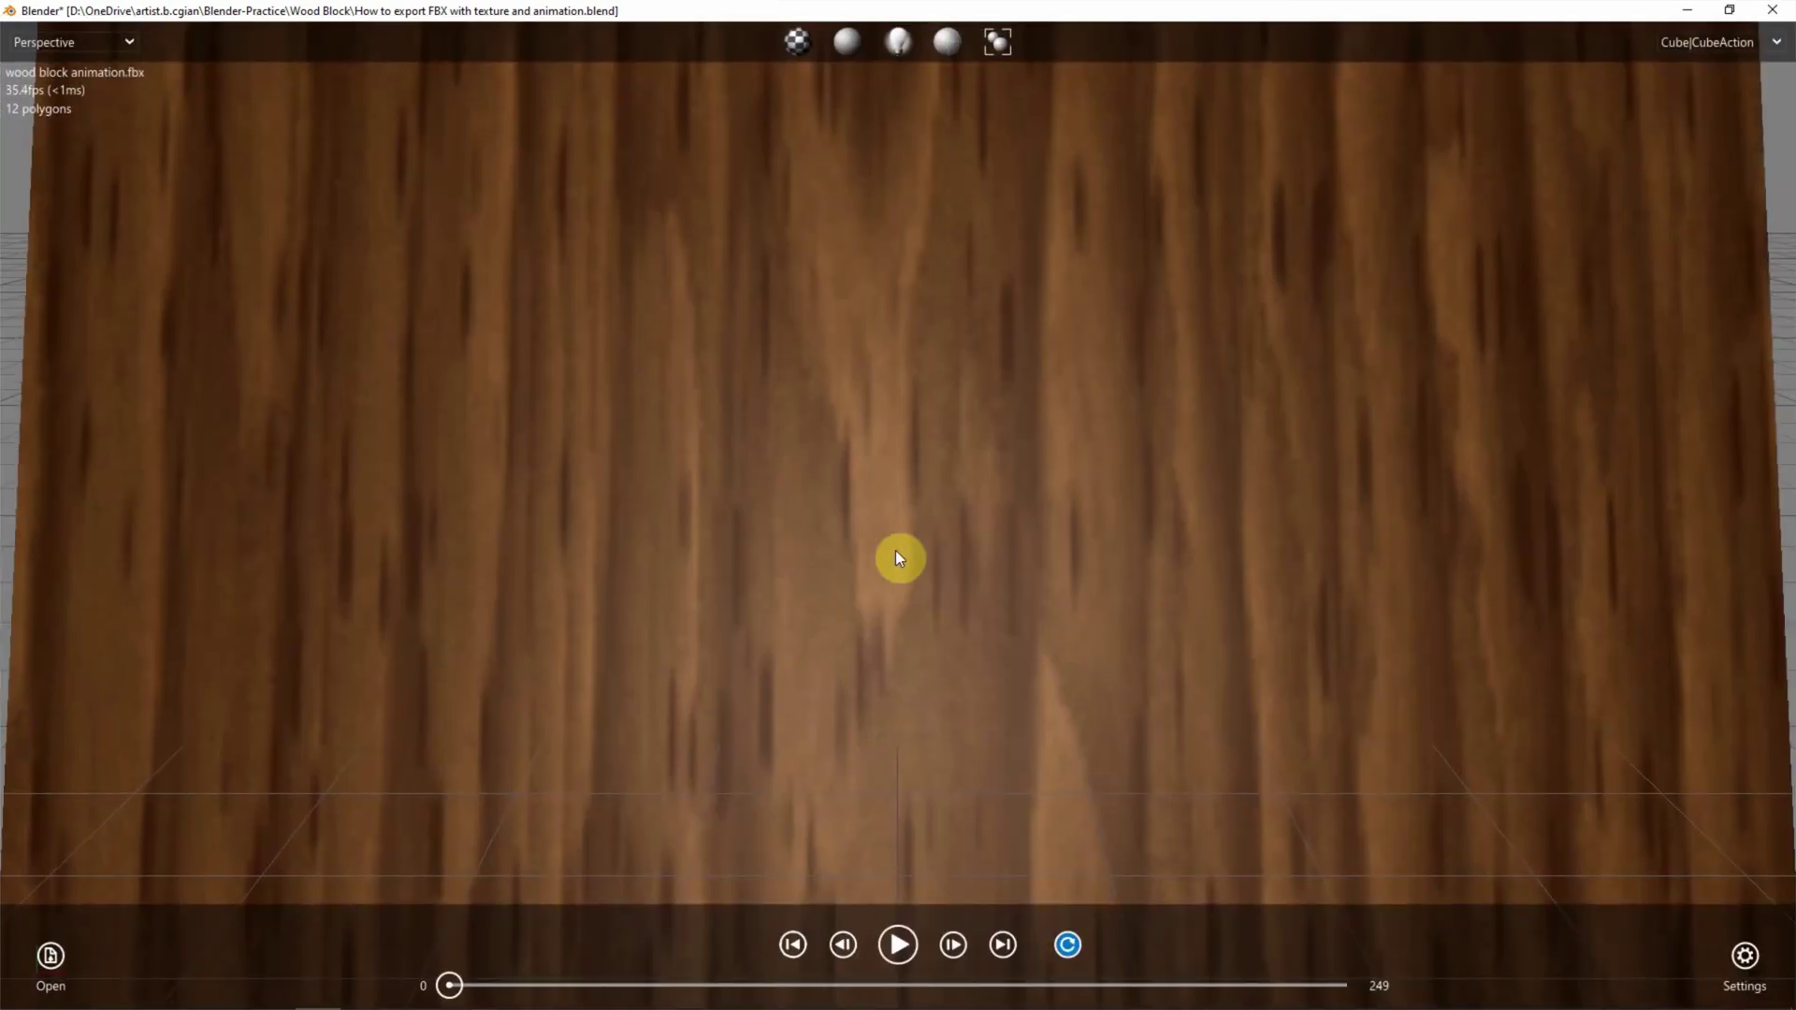
pyautogui.scroll(-10, 895, 550)
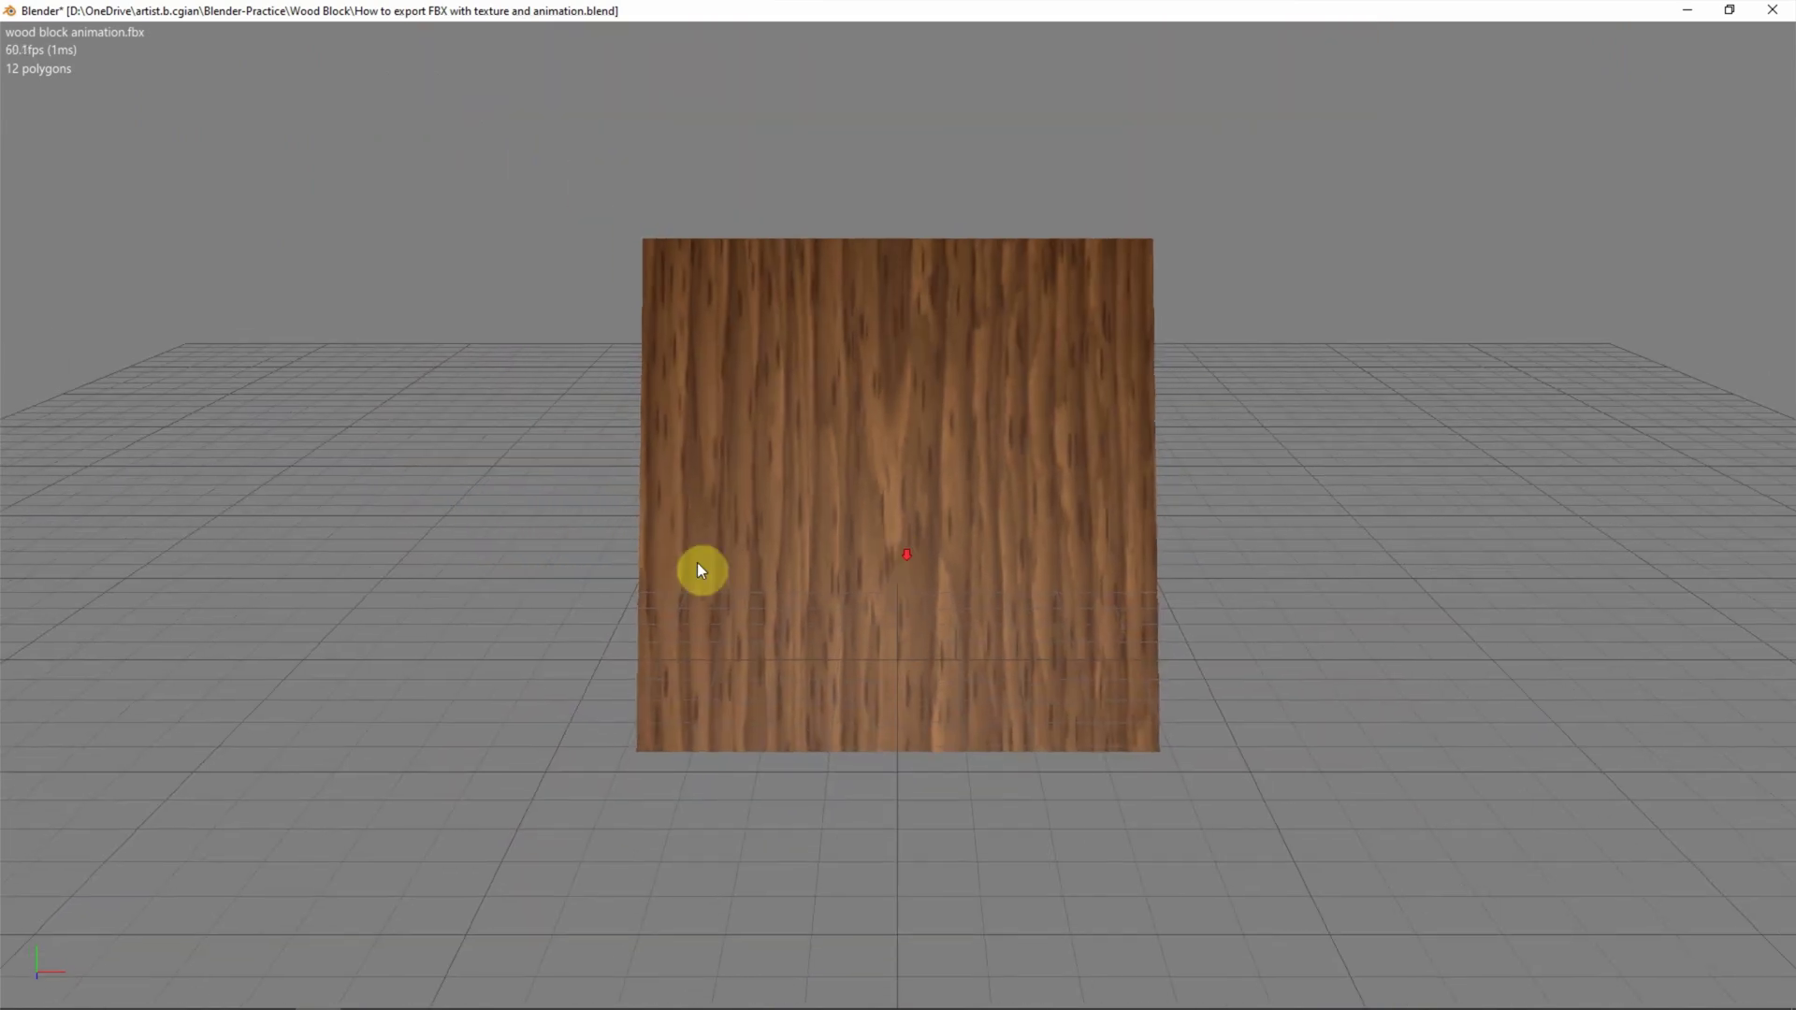